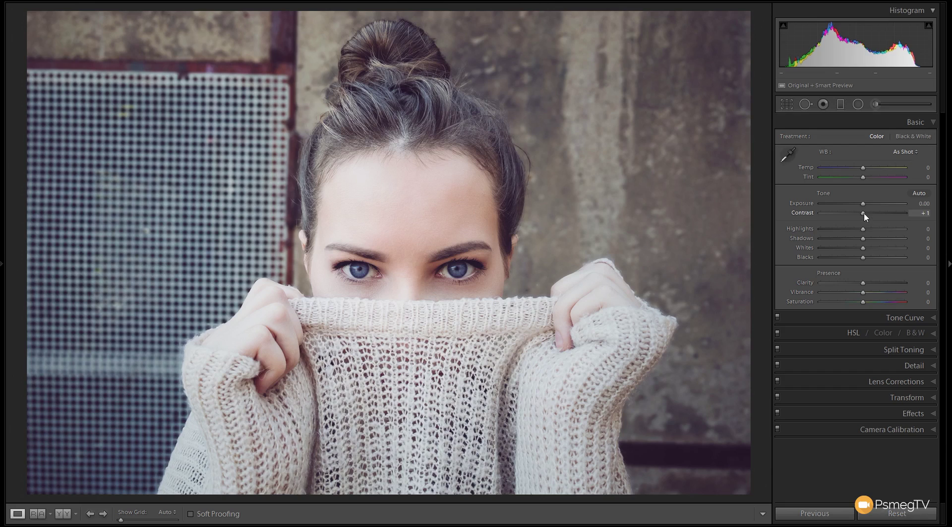
Step: Set Contrast to +10, Temp to +4, Highlights to −70, Shadows to +20, Whites to +36 and Blacks to −35 for the portrait
left_click_drag(863, 212, 867, 212)
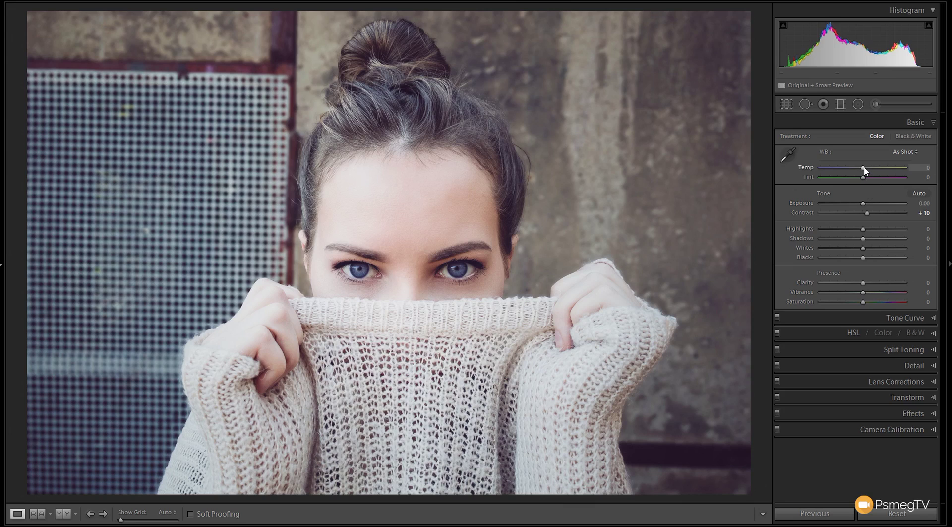
left_click_drag(864, 167, 866, 168)
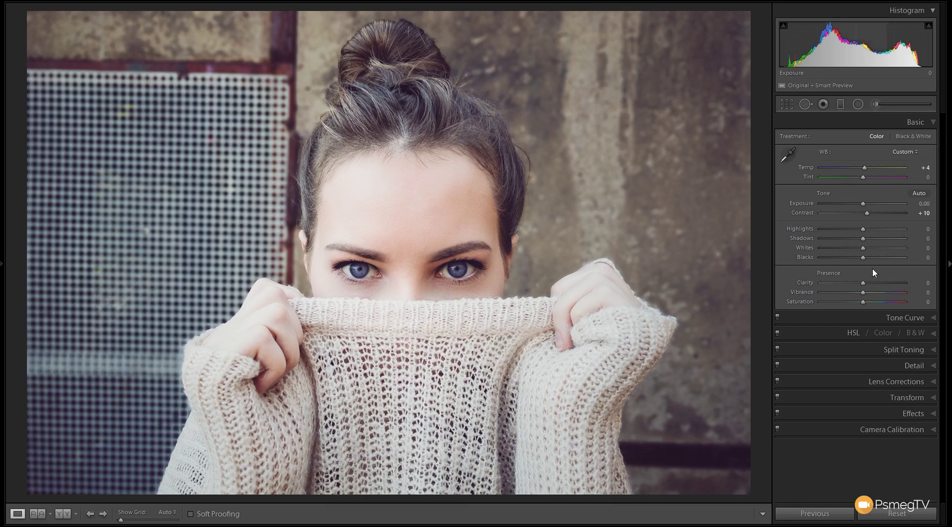
left_click_drag(863, 228, 833, 230)
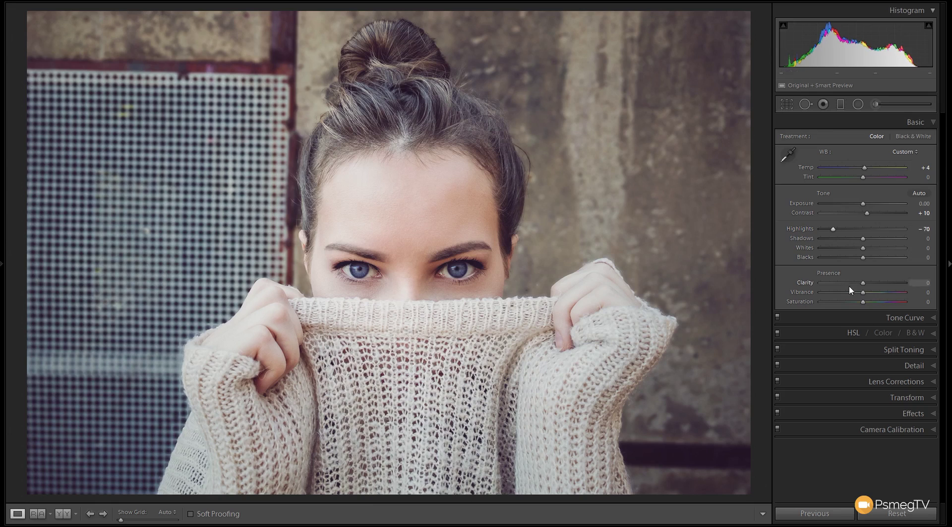
left_click_drag(863, 240, 867, 240)
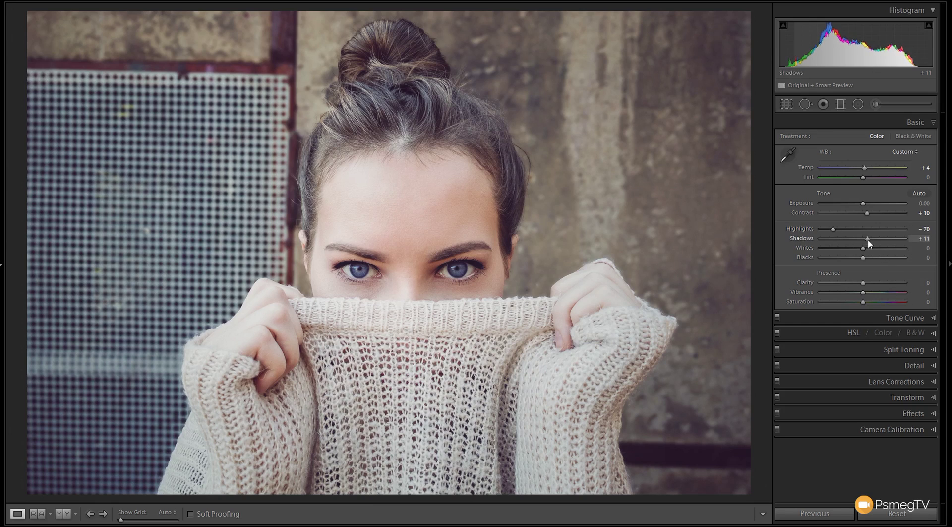
left_click_drag(868, 239, 871, 239)
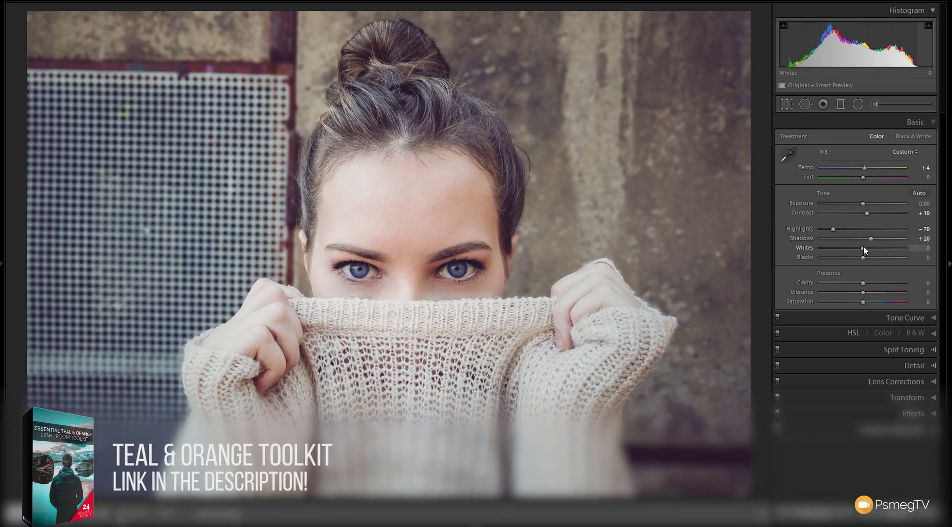
left_click_drag(863, 247, 879, 245)
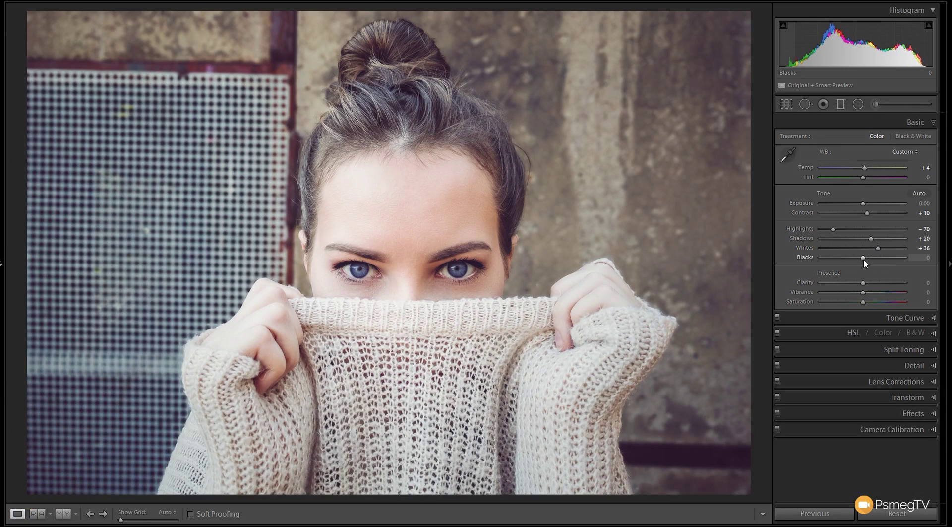
left_click_drag(863, 258, 848, 257)
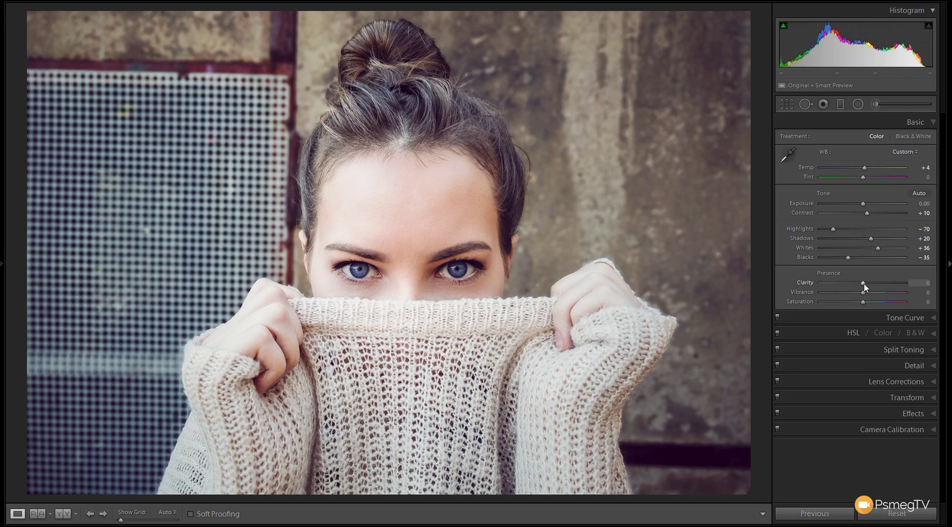
Step: Set Clarity to +15, and lower both Vibrance and Saturation to −10
left_click_drag(863, 286, 870, 288)
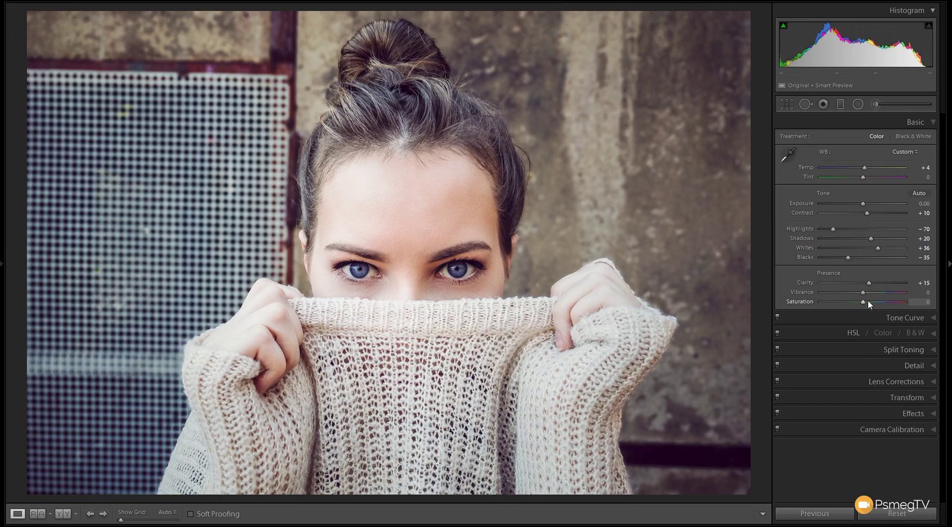
mouse_move(863, 293)
left_mouse_down()
mouse_move(859, 304)
mouse_move(858, 293)
left_mouse_up()
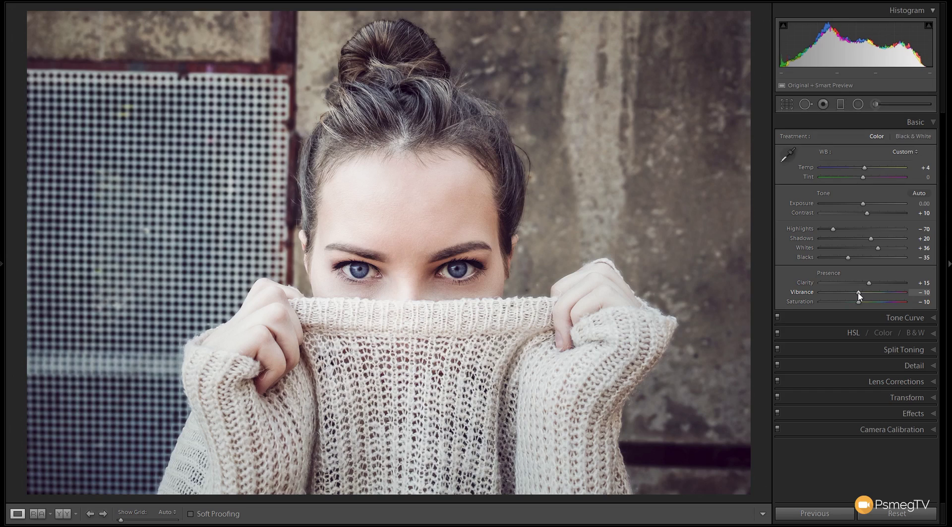
Step: Choose the Green channel of the Tone Curve's point curve and add points at its quarter, middle and three-quarter positions
key("ctrl+2")
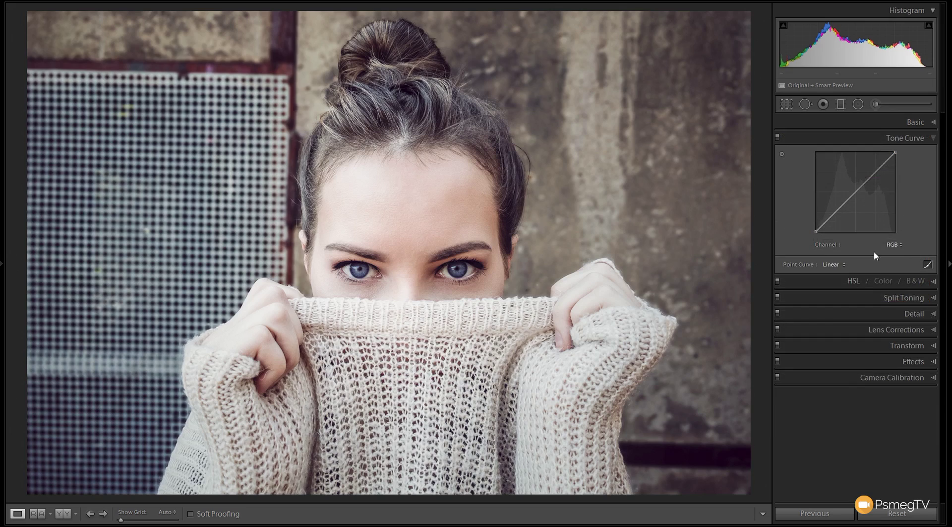
left_click(927, 264)
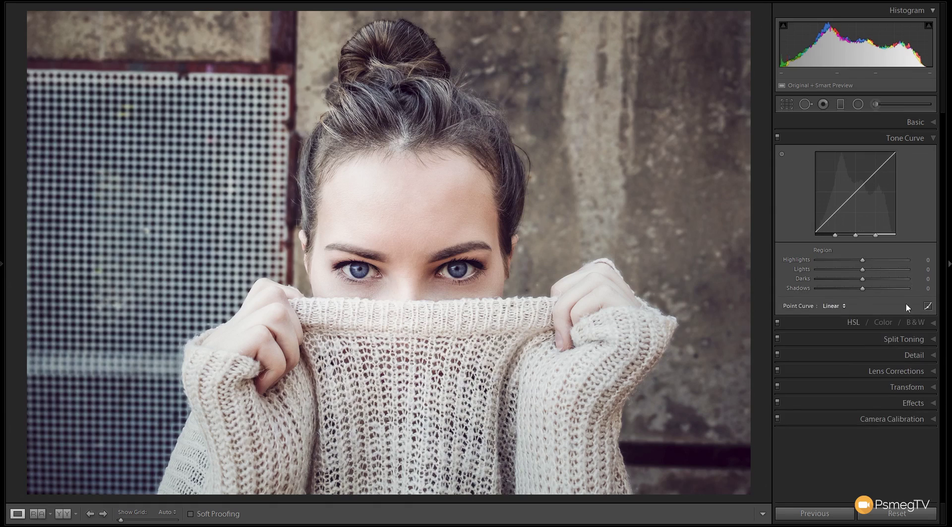
left_click(928, 305)
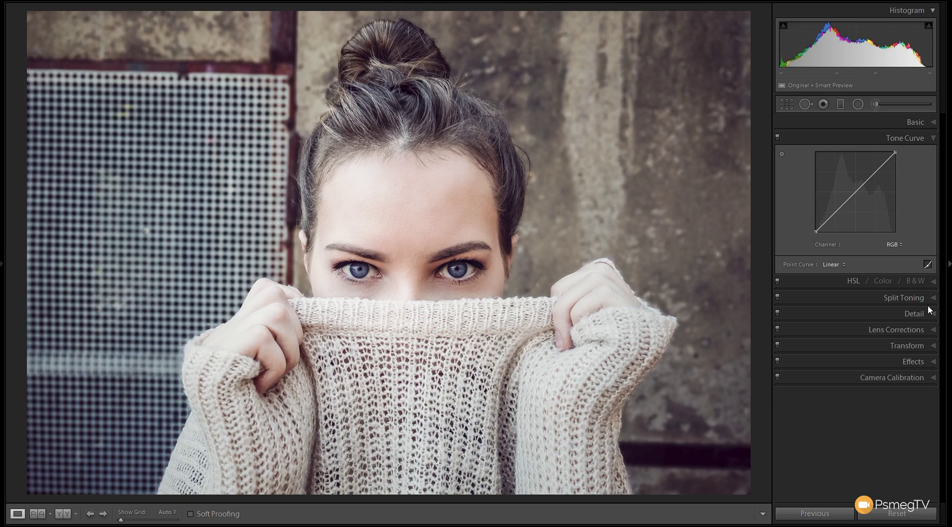
left_click(895, 244)
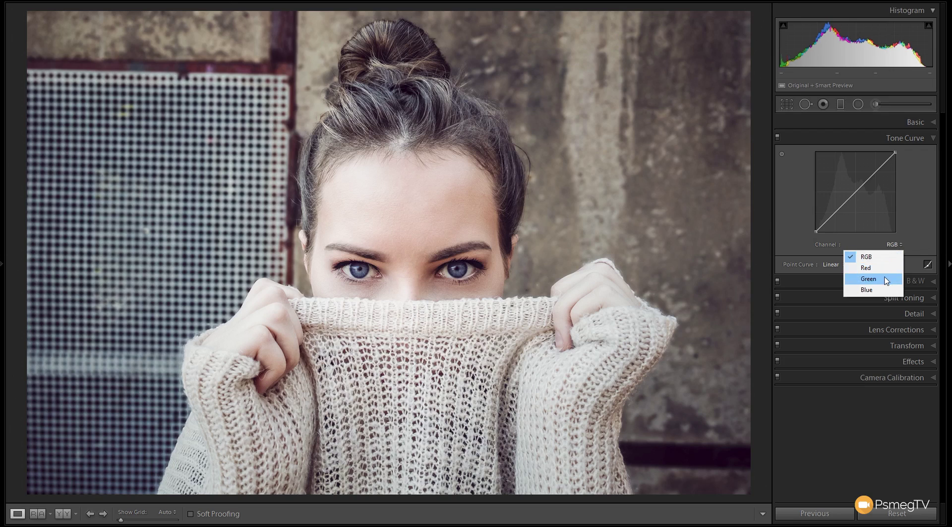
left_click(869, 279)
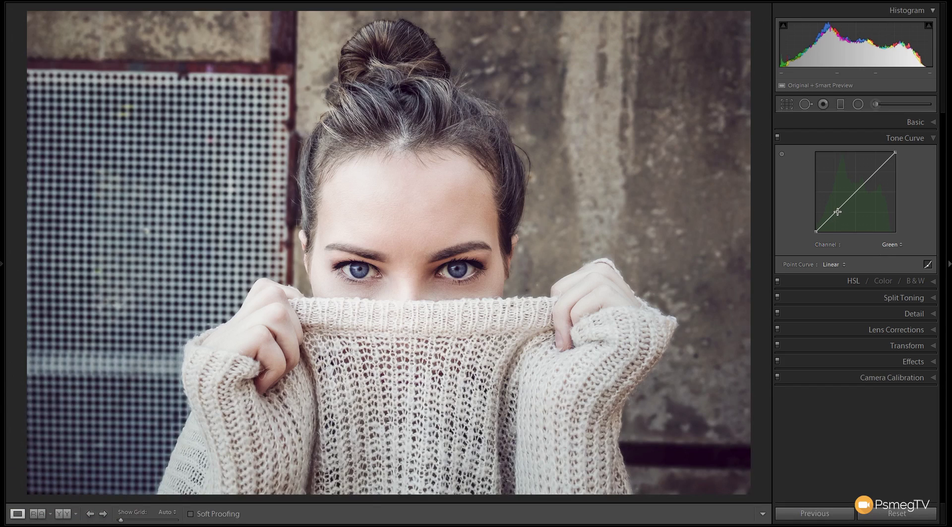
left_click_drag(837, 211, 857, 189)
left_click(877, 171)
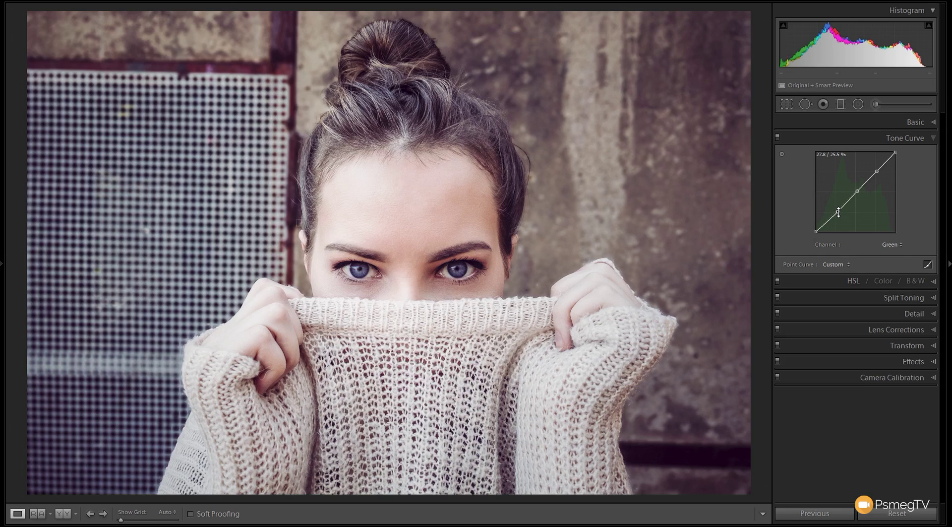
left_click_drag(837, 213, 838, 216)
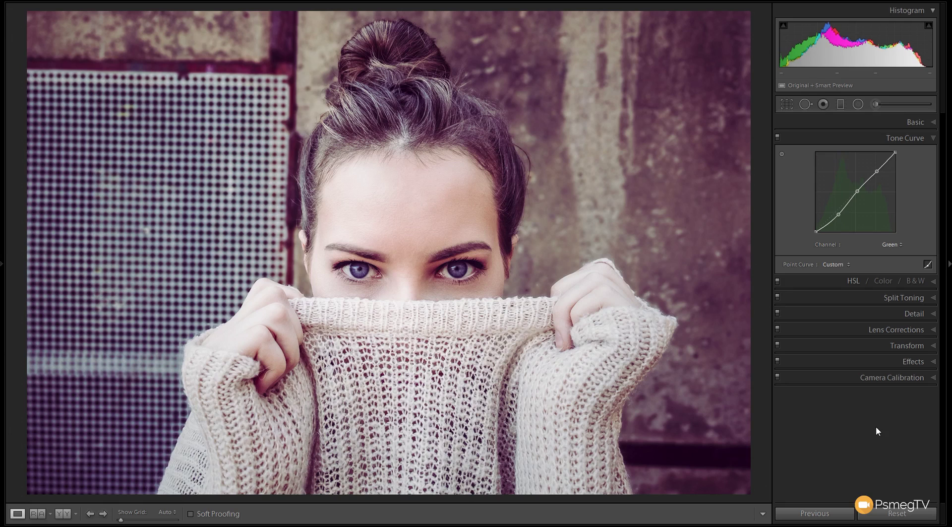
left_click(841, 219)
left_click_drag(841, 219, 844, 218)
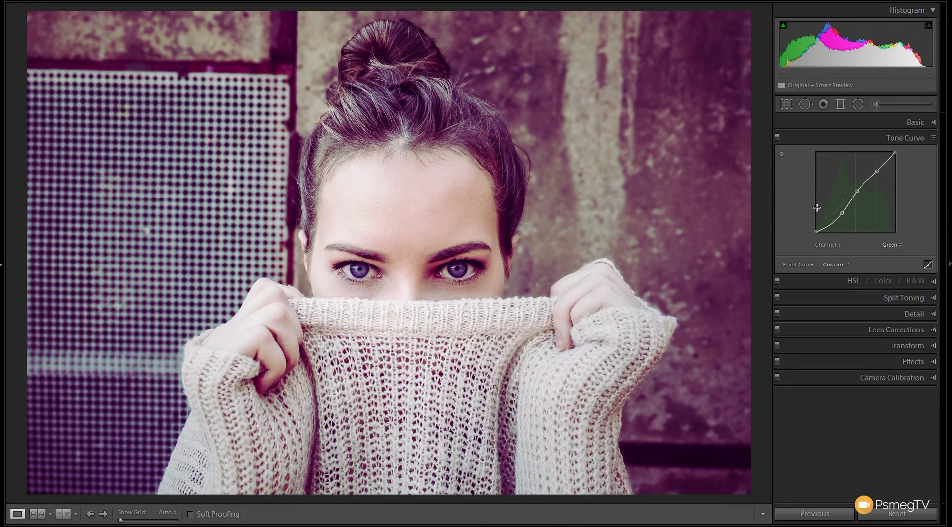
left_click_drag(842, 213, 837, 211)
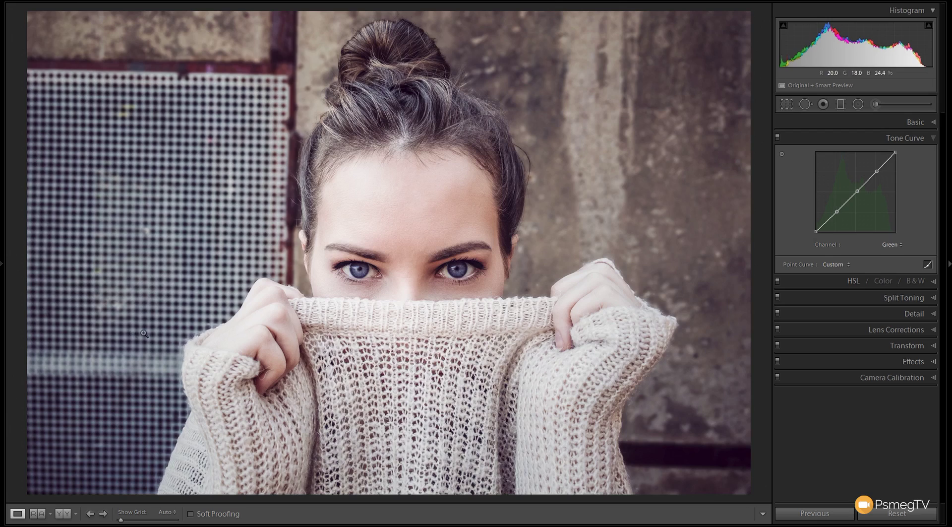
Step: Shape an S-curve on the Green channel by lowering the shadow and middle points and raising the highlight point, and compare the photo without the Tone Curve
left_click(837, 213)
left_click_drag(837, 214, 837, 215)
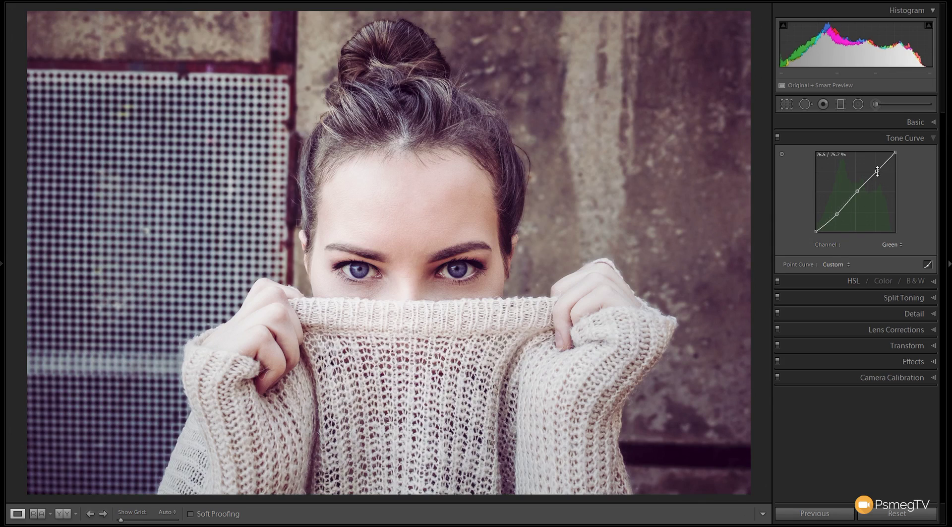
left_click_drag(876, 171, 875, 172)
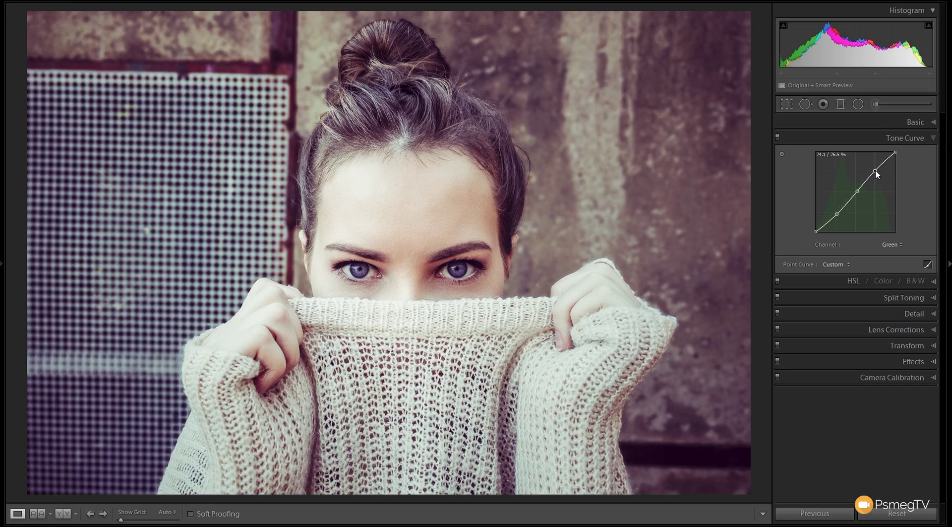
left_click_drag(876, 172, 874, 171)
left_click_drag(858, 191, 855, 197)
left_click(836, 215)
left_click_drag(838, 219, 838, 216)
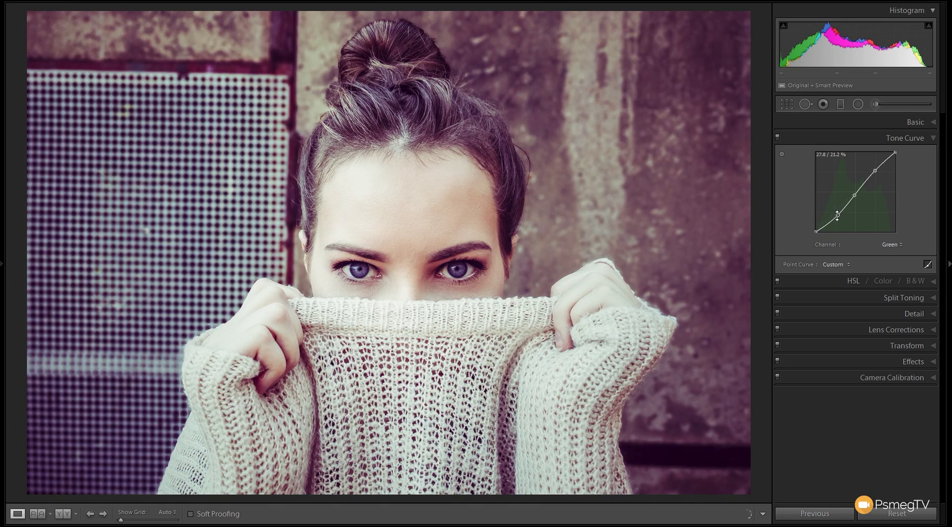
left_click(778, 138)
left_click(777, 137)
Step: Switch the point curve to the Blue channel and add points at its quarter, middle and three-quarter positions
left_click(888, 245)
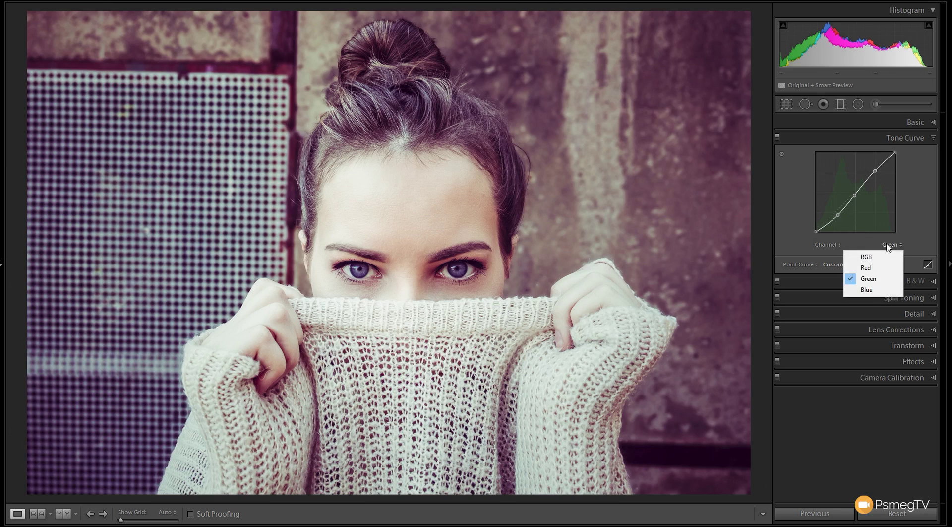
left_click(876, 291)
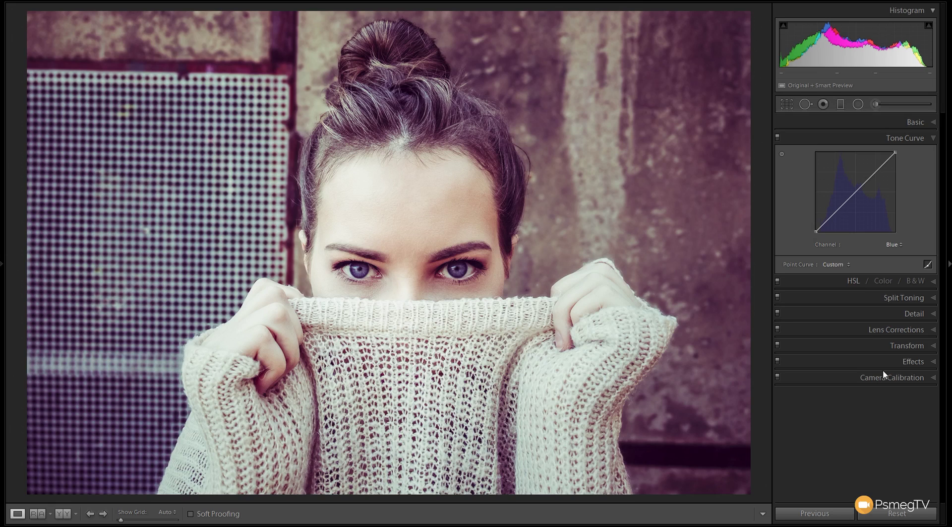
left_click(836, 210)
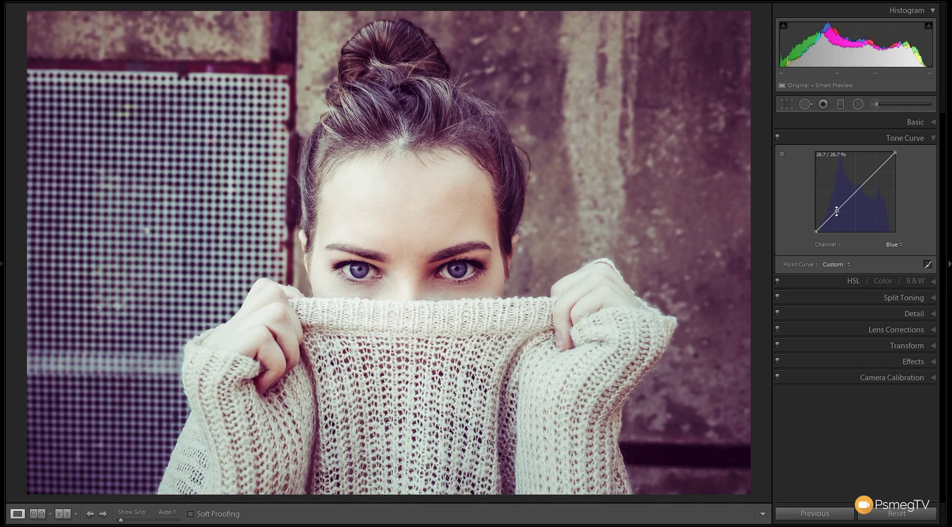
left_click(857, 191)
left_click(876, 172)
Step: Raise the Blue curve's middle point, slightly lower its highlight and shadow points, and compare the photo with and without the Tone Curve
left_click_drag(858, 190, 855, 194)
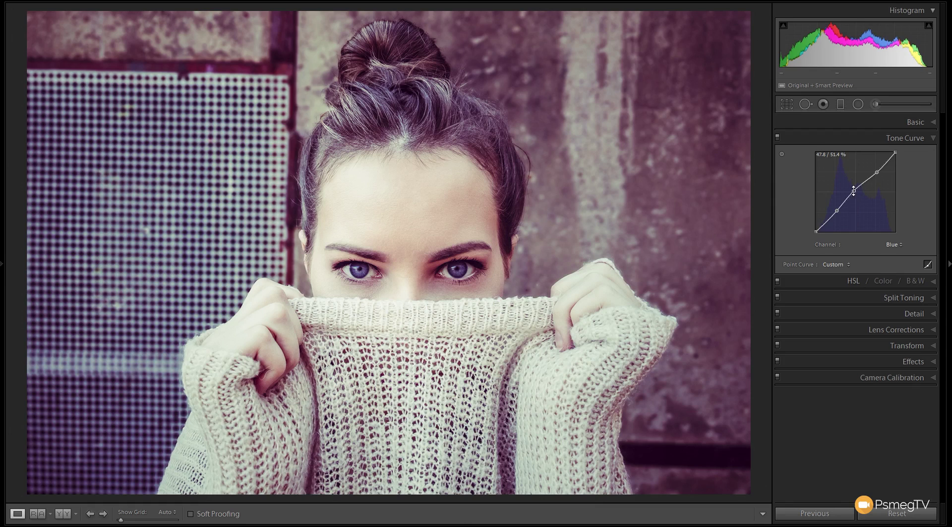
left_click(877, 173)
left_click_drag(879, 173, 880, 174)
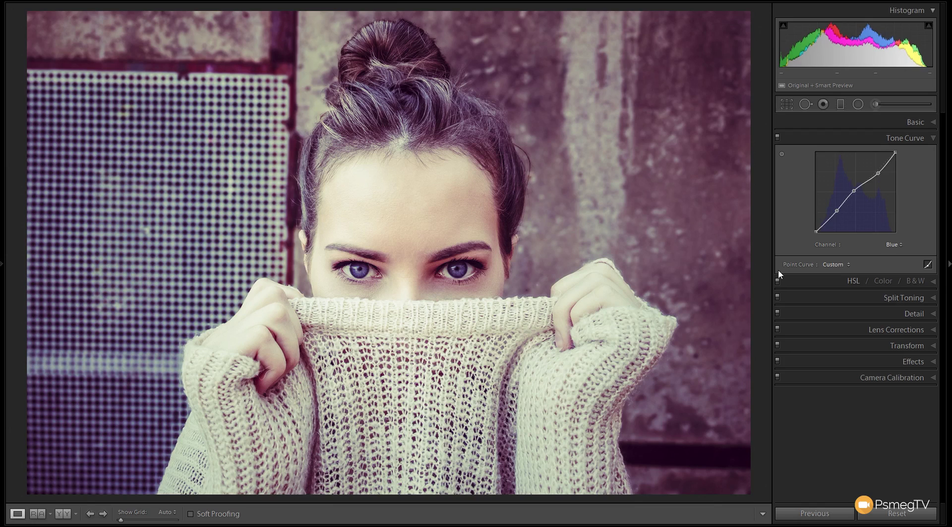
left_click_drag(836, 212, 835, 214)
left_click(778, 137)
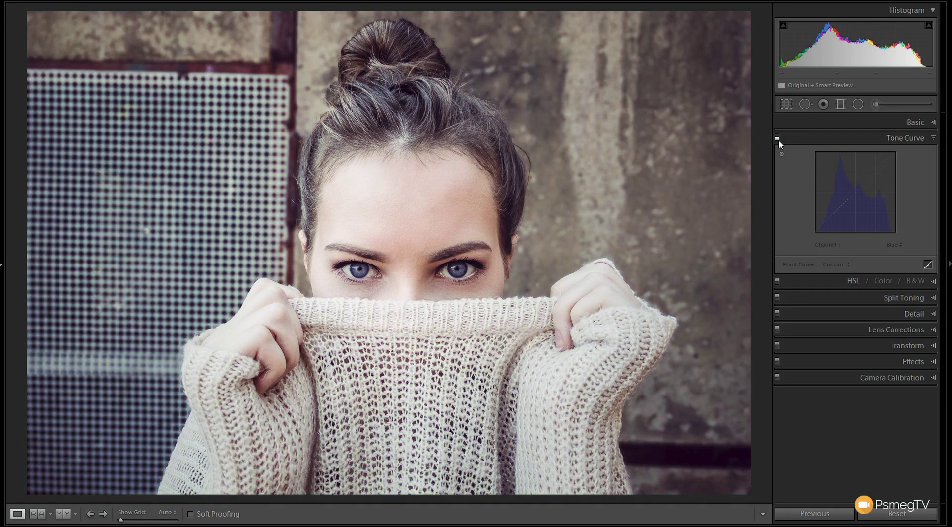
left_click(777, 137)
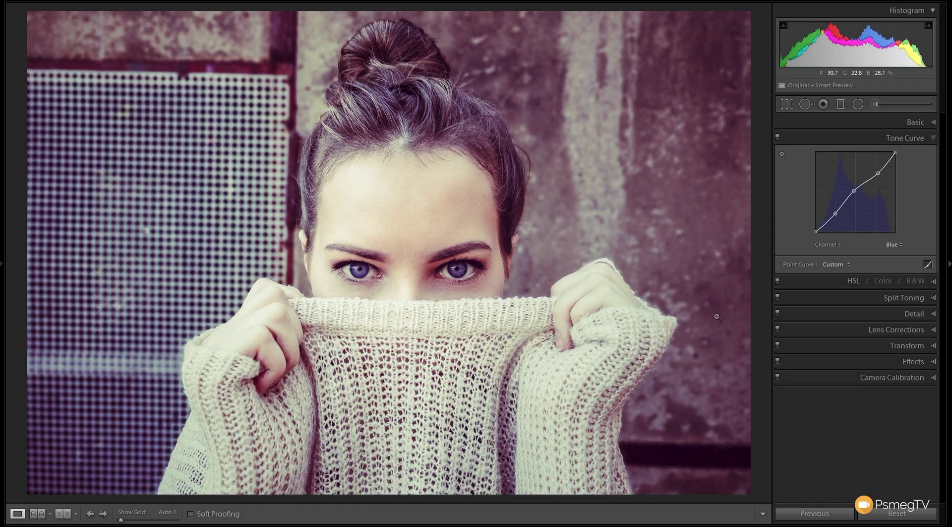
Step: Switch the point curve to the RGB channel and add points at its quarter, middle and three-quarter positions
left_click(894, 244)
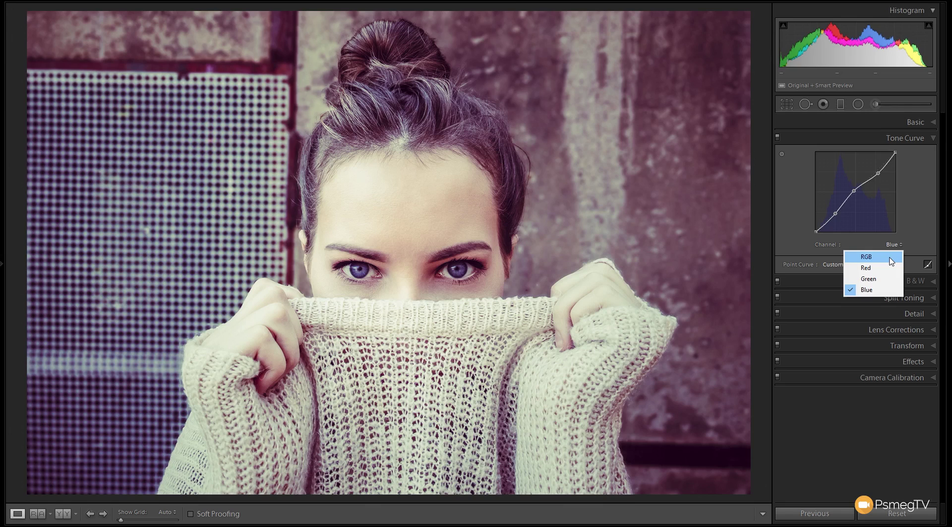
left_click(891, 261)
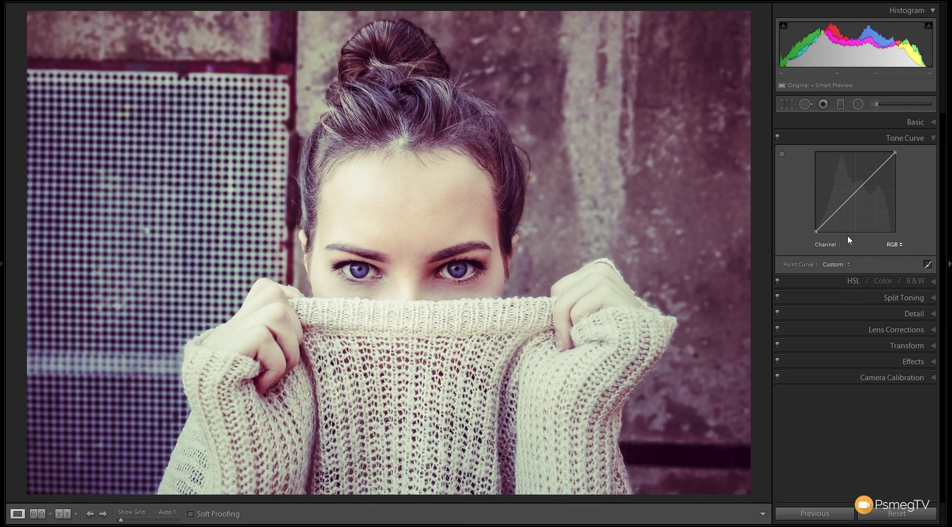
left_click(836, 211)
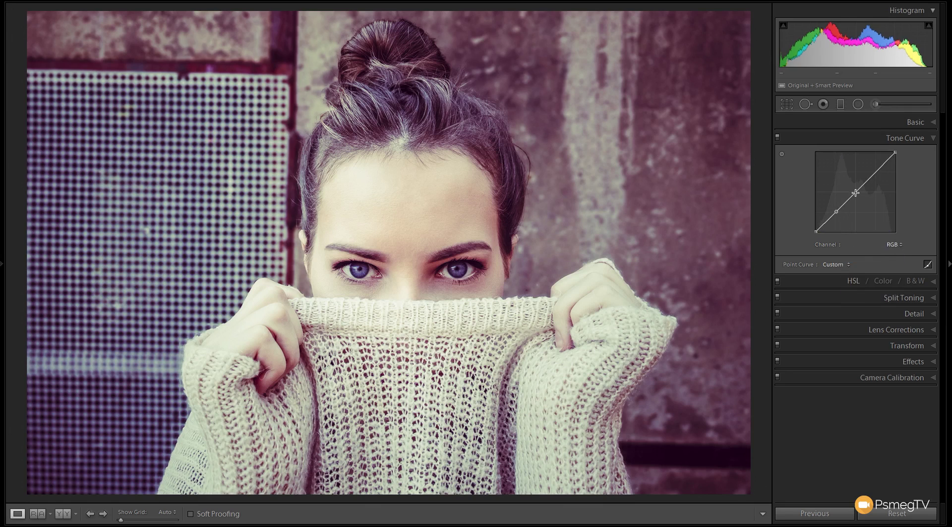
left_click(857, 190)
left_click(876, 171)
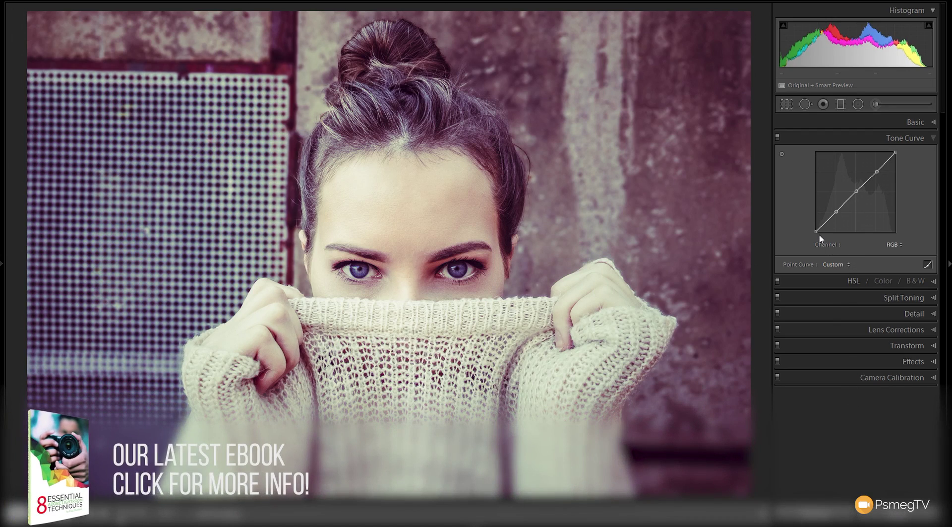
Step: Lift the RGB curve's black endpoint for faded shadows, pull the shadow point slightly down and raise the highlight point for contrast
left_click_drag(816, 232, 815, 224)
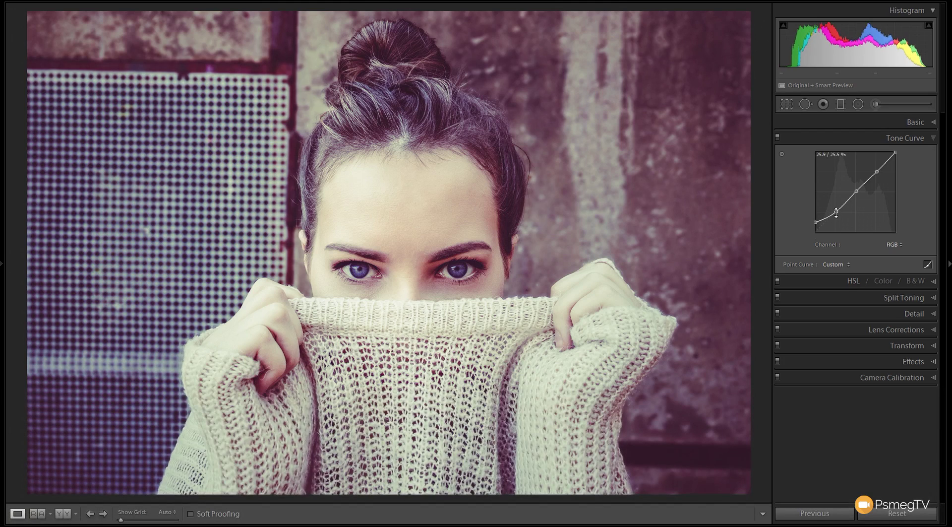
left_click_drag(836, 212, 835, 216)
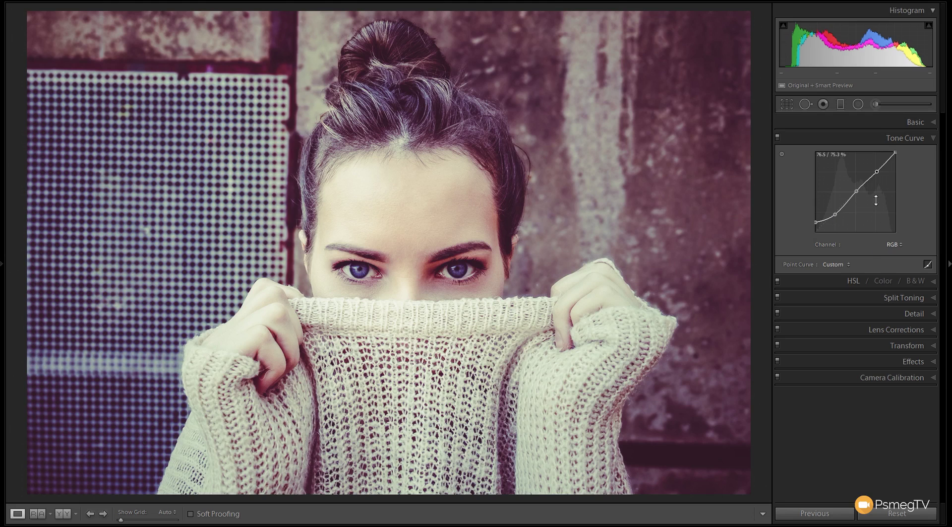
left_click_drag(876, 170, 872, 168)
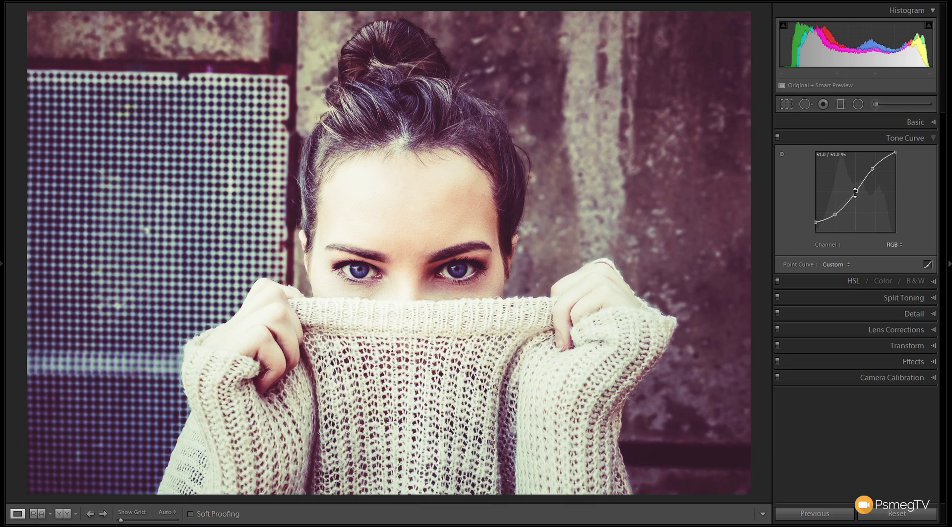
Step: Nudge the RGB curve's middle point to slightly brighten the midtones, and compare the photo with and without the Tone Curve
left_click_drag(855, 192, 853, 194)
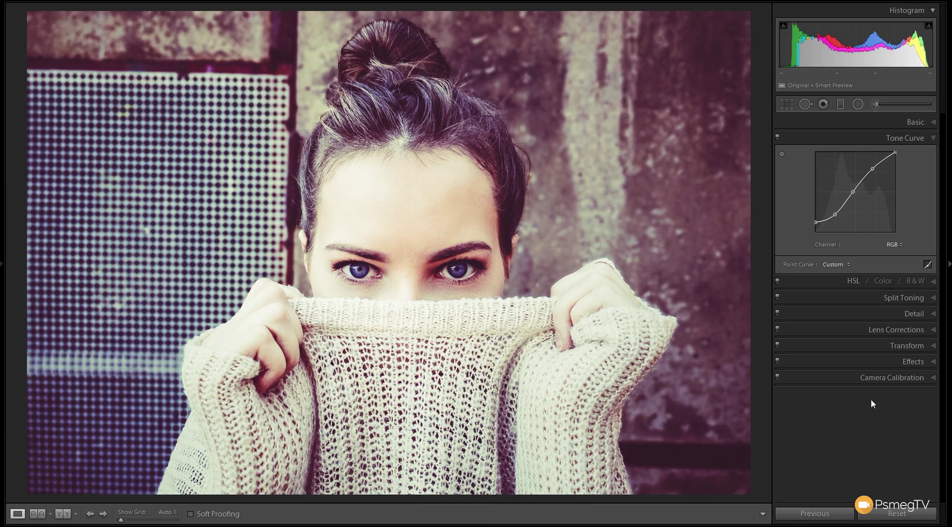
left_click(778, 137)
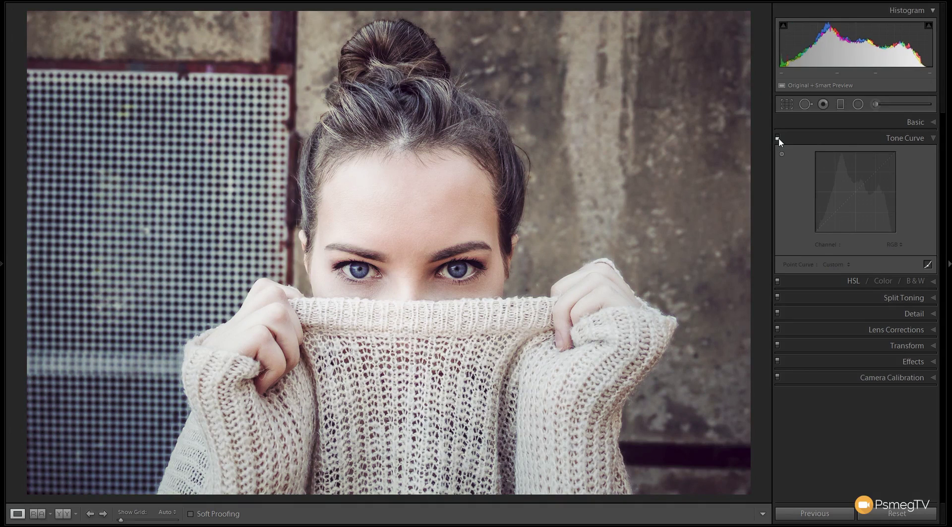
left_click(777, 138)
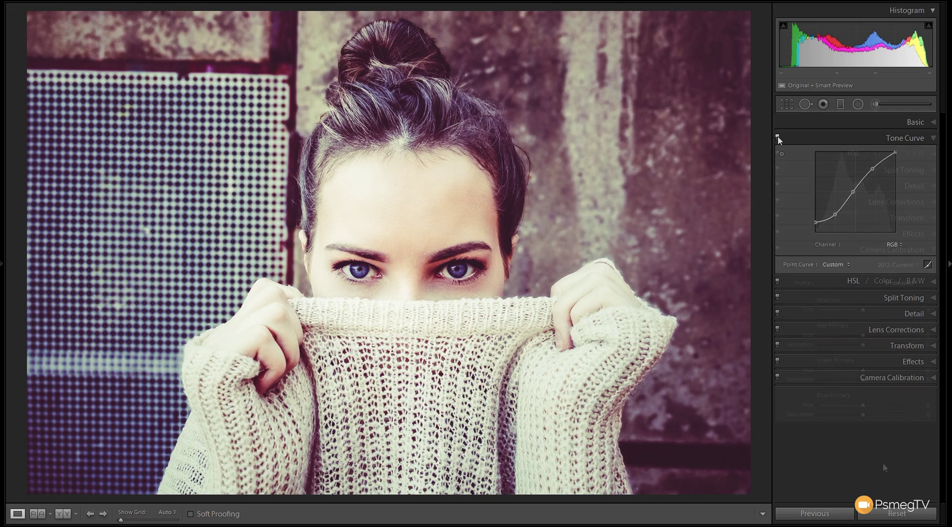
Step: In Camera Calibration, set the Red Primary hue to +29 and saturation to +36, and compare the photo with and without the calibration
left_click(888, 377)
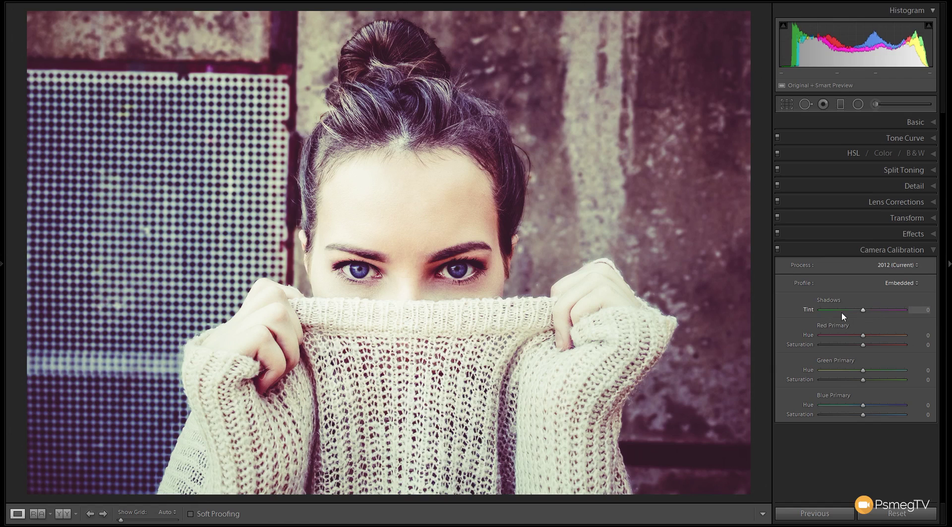
mouse_move(864, 311)
left_mouse_down()
mouse_move(831, 315)
mouse_move(866, 311)
left_mouse_up()
left_click(863, 336)
left_click_drag(864, 337, 876, 332)
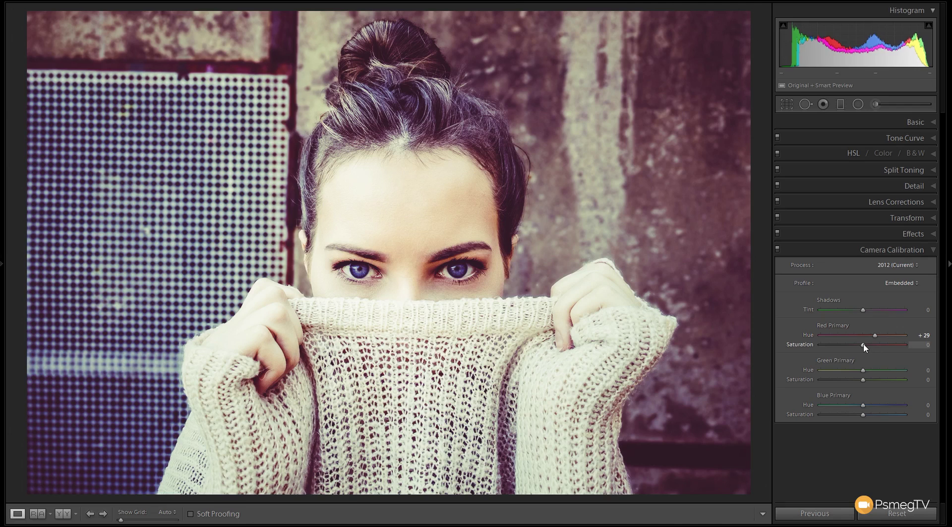
left_click_drag(865, 343, 836, 343)
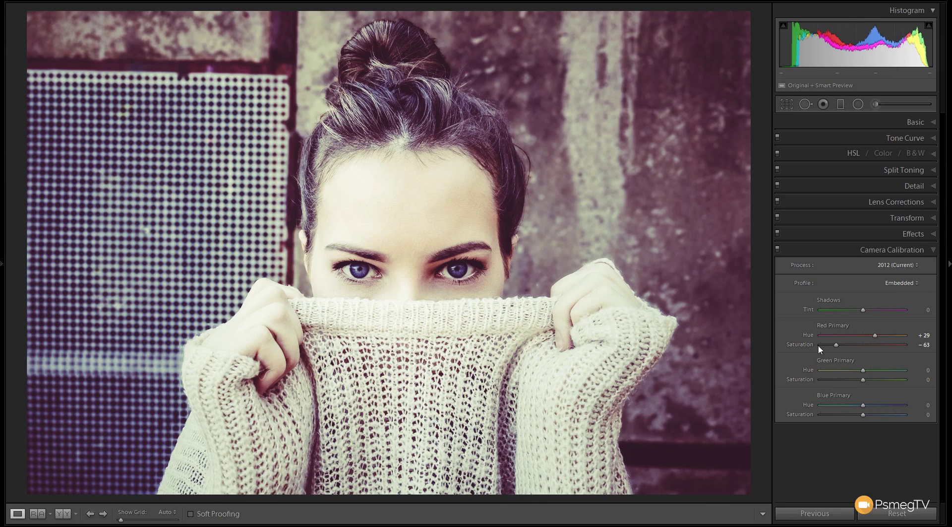
left_click_drag(837, 344, 878, 346)
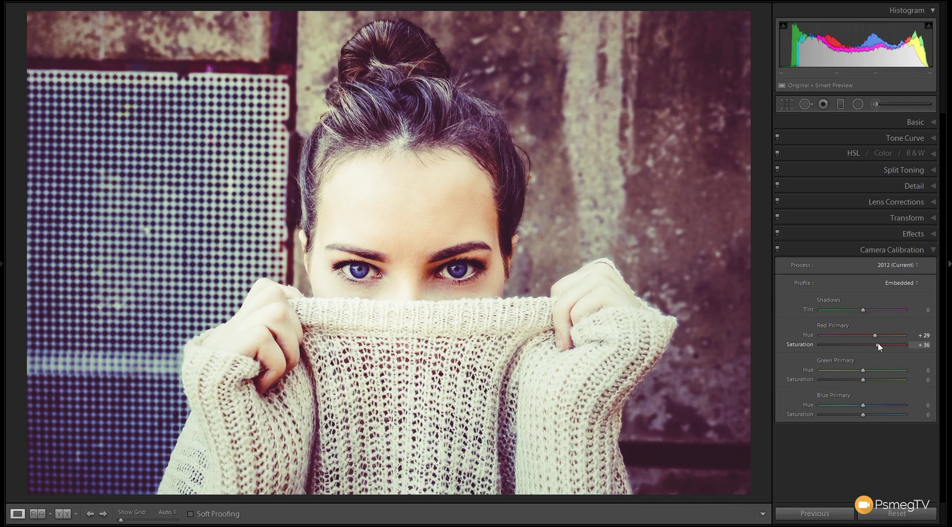
left_click(778, 249)
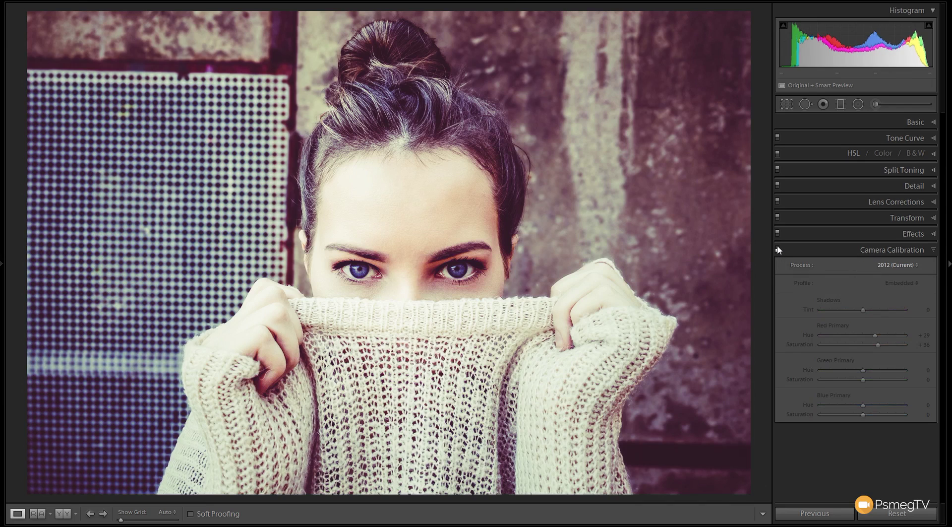
left_click(777, 247)
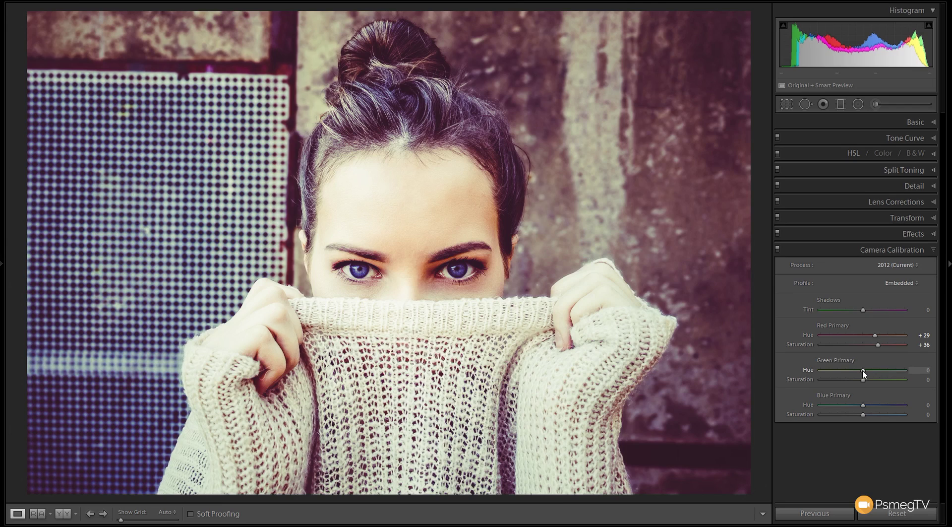
Step: Set the Green Primary hue to +23 and its saturation to +41 in Camera Calibration
left_click_drag(863, 372, 870, 373)
left_click_drag(867, 382, 872, 383)
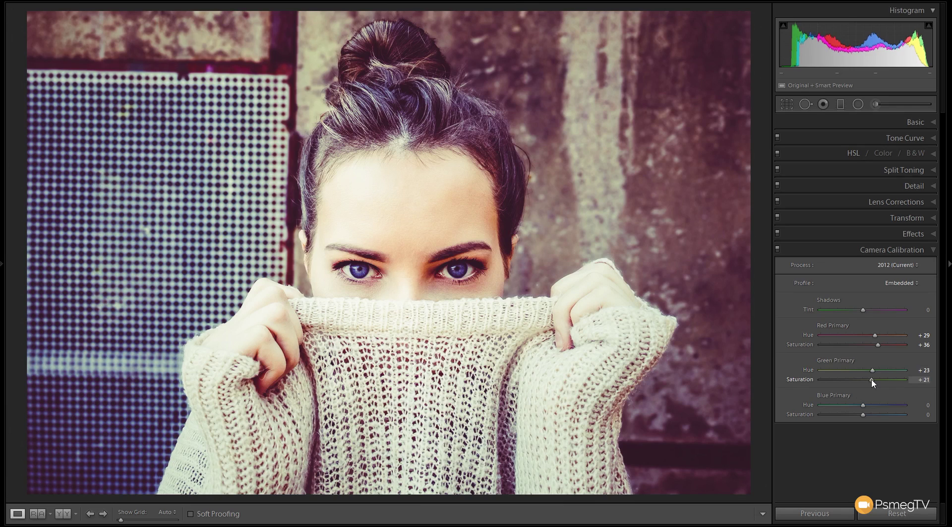
left_click_drag(872, 383, 881, 383)
Step: Set the Blue Primary hue to -15 and saturation to +30, and compare the result with the uncalibrated and original versions
left_click_drag(864, 407, 860, 410)
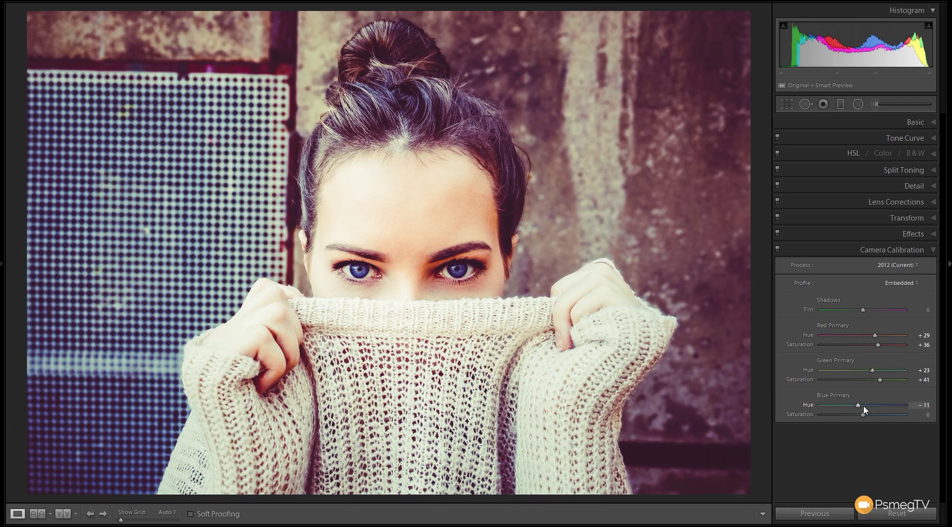
left_click_drag(858, 407, 857, 407)
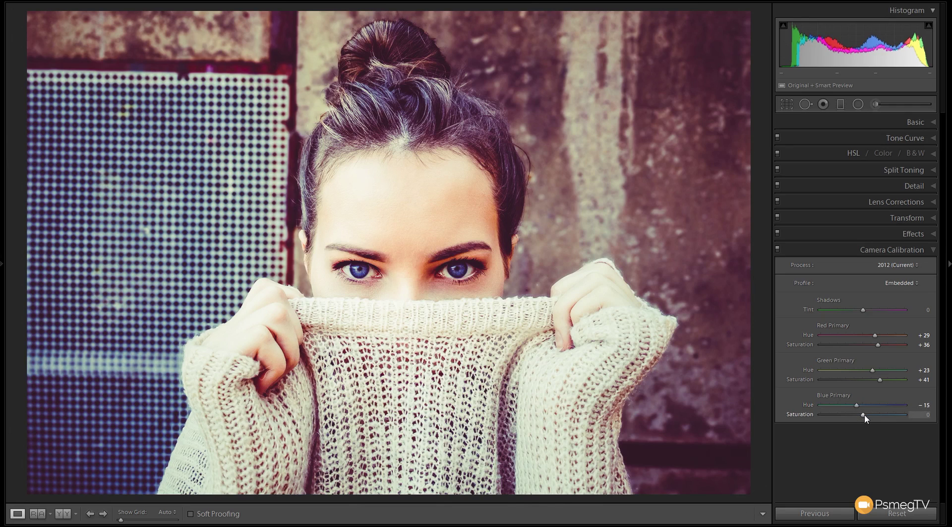
mouse_move(865, 414)
left_mouse_down()
mouse_move(853, 414)
mouse_move(869, 415)
left_mouse_up()
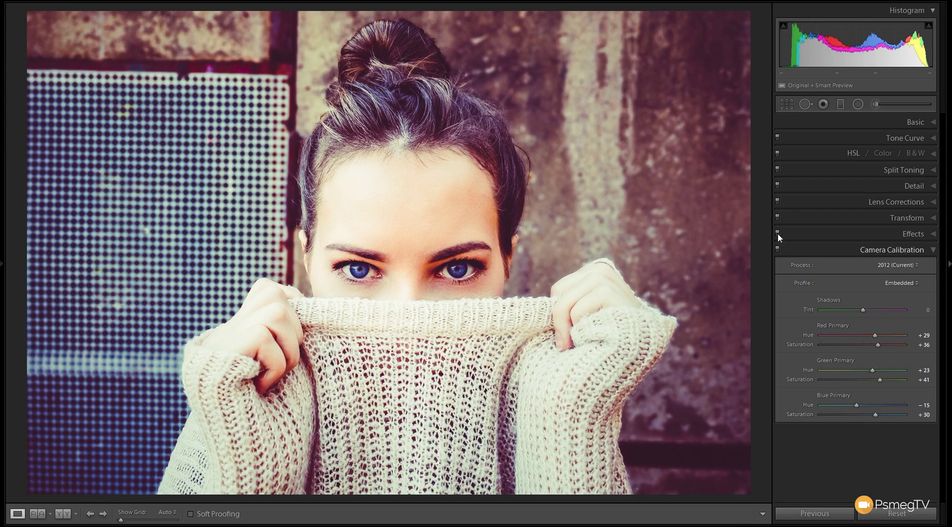
left_click(778, 248)
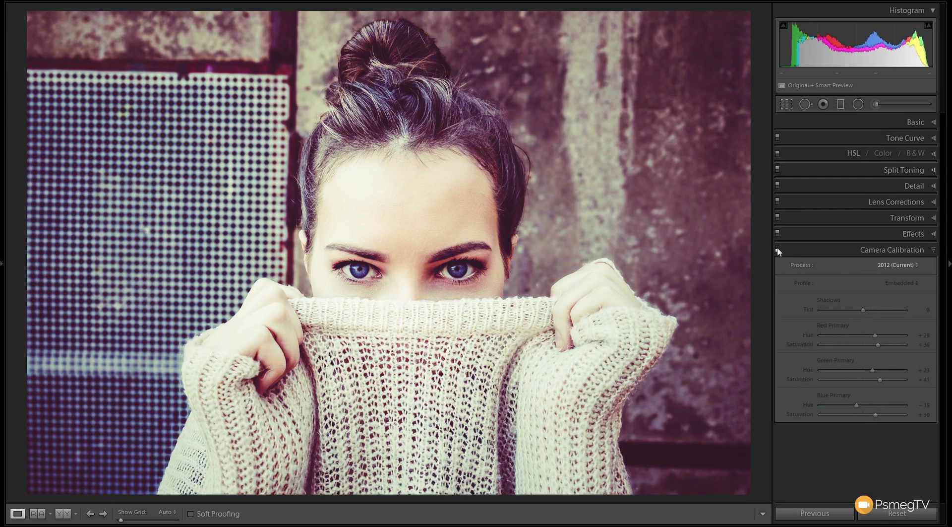
left_click(777, 249)
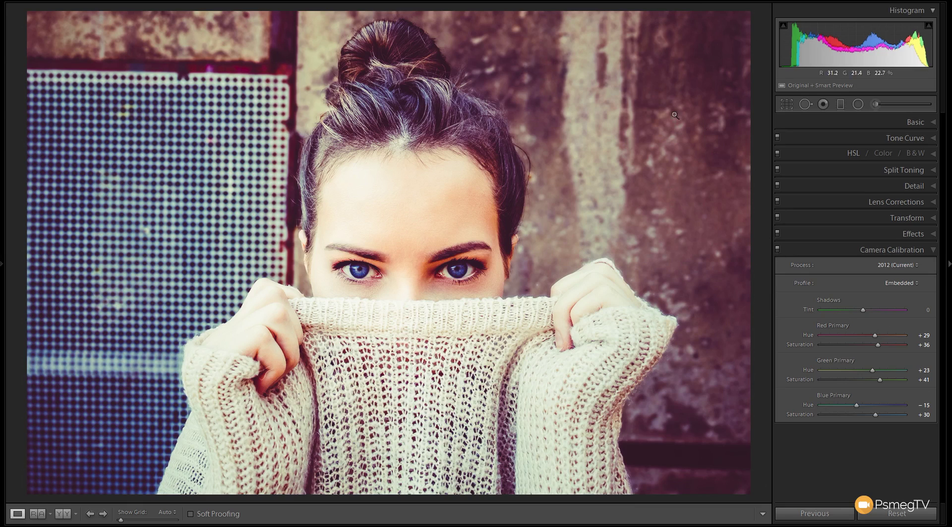
left_click(777, 248)
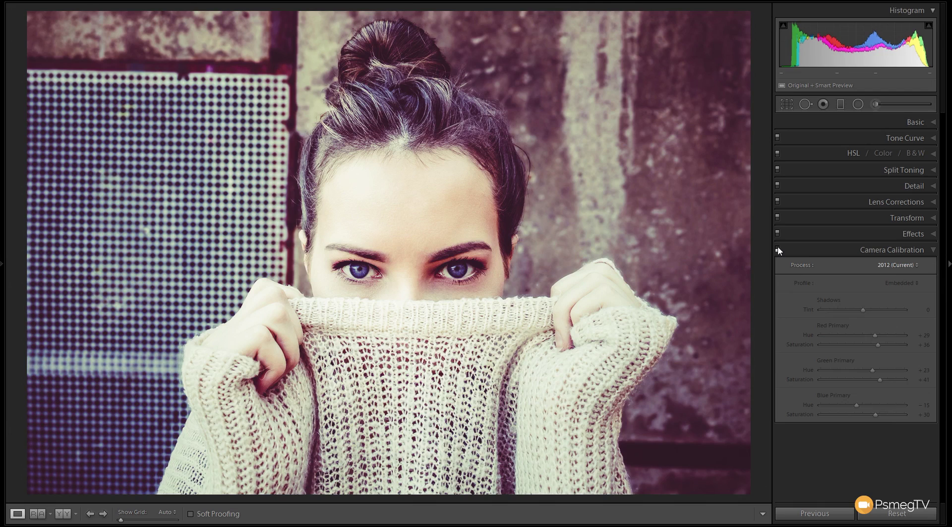
left_click(777, 249)
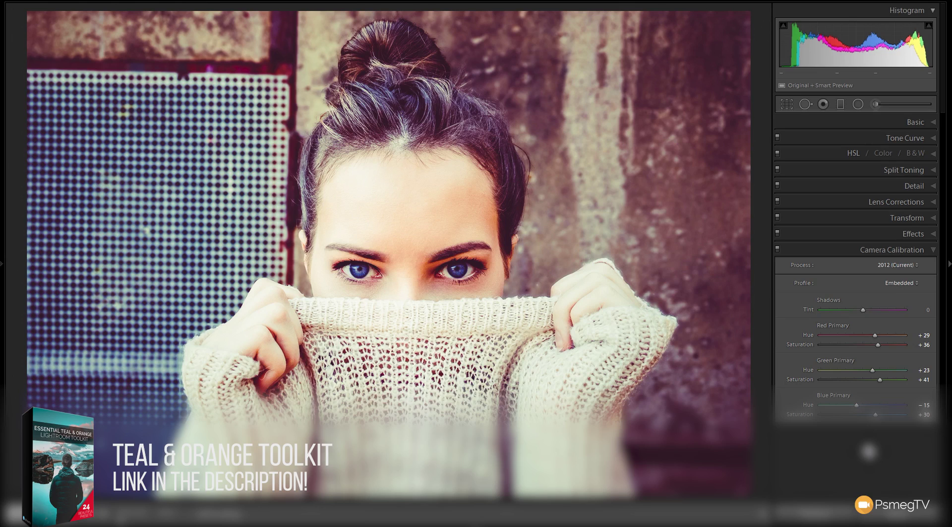
key("backslash")
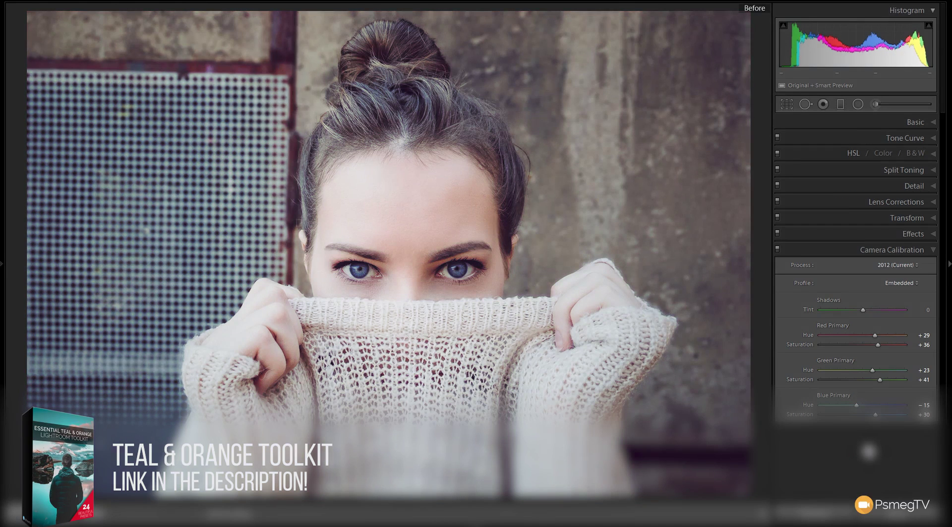
key("backslash")
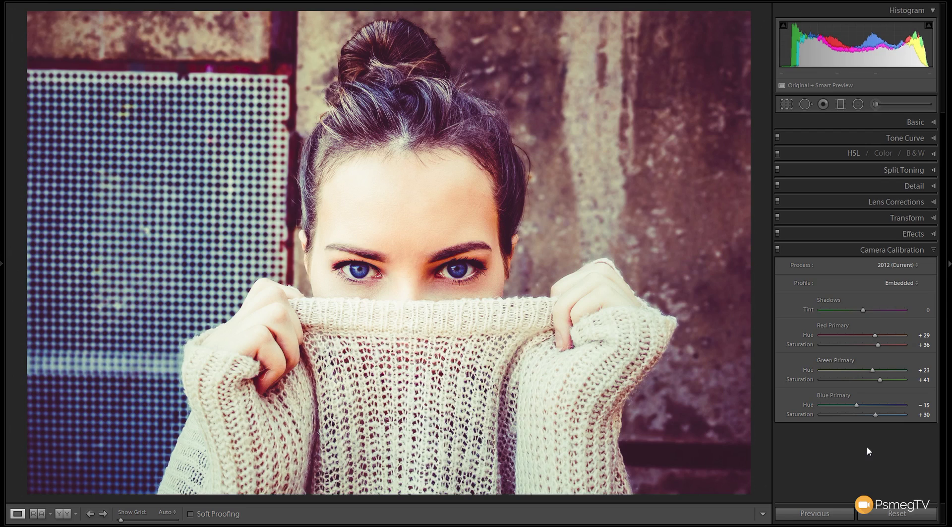
left_click(933, 249)
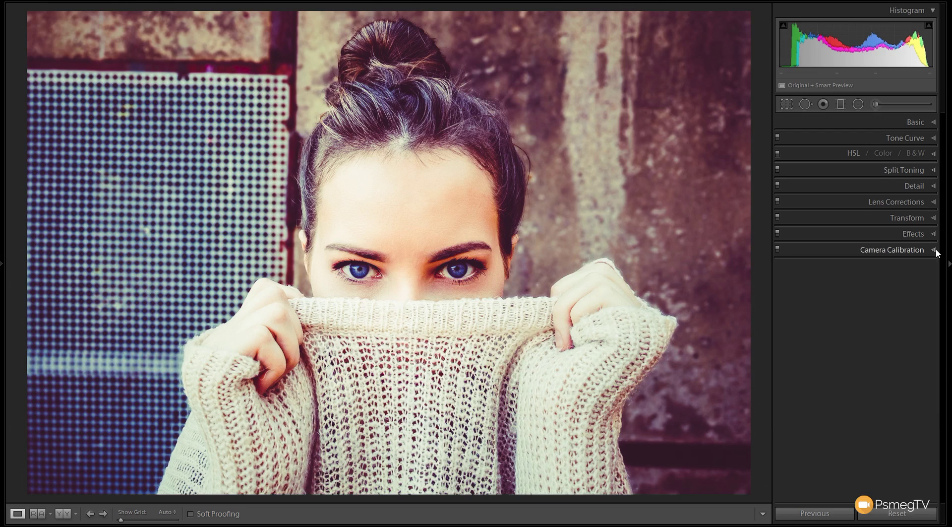
Step: Set the HSL saturation of Red to +25 and Orange to -15, and compare the photo with and without the HSL adjustments
left_click(854, 151)
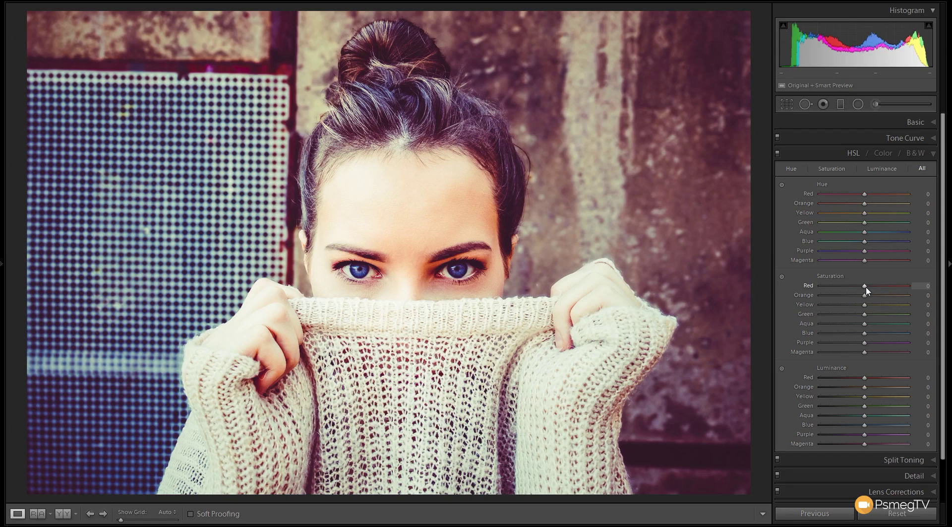
left_click_drag(867, 290, 876, 291)
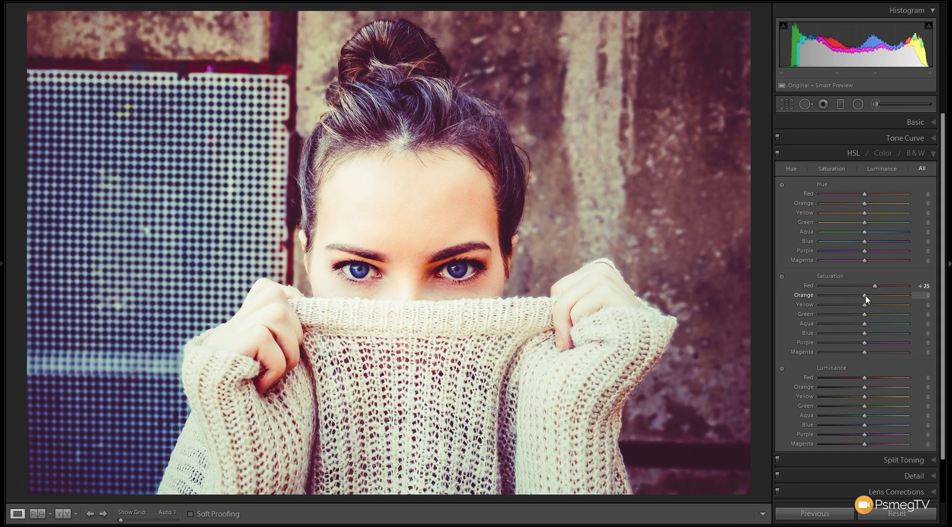
left_click_drag(866, 298, 856, 299)
left_click_drag(856, 299, 859, 299)
left_click(777, 156)
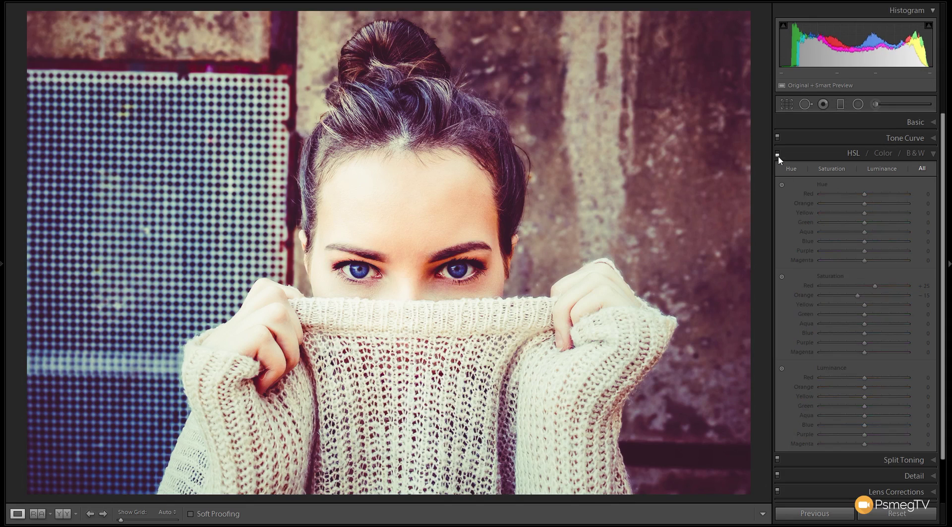
left_click(778, 155)
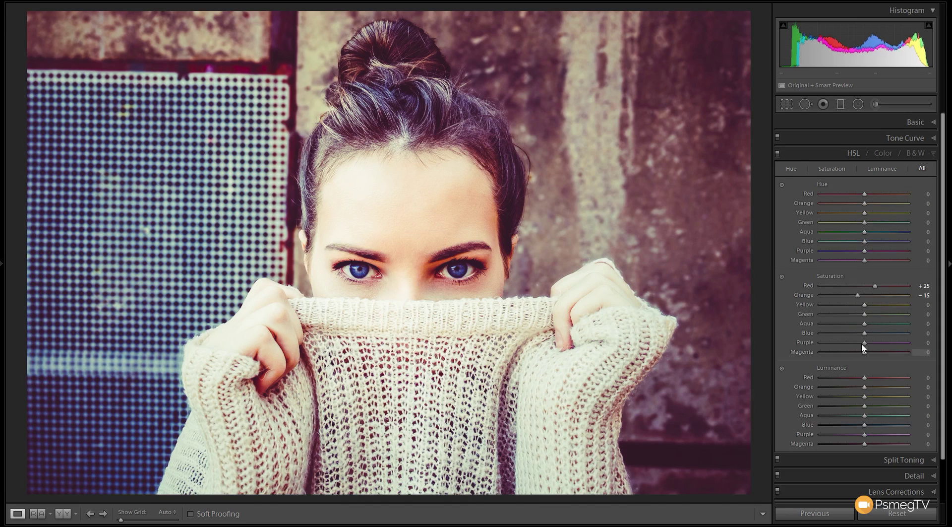
Step: Set the HSL saturation of Yellow to -20, Green to -27, Aqua to +18 and Blue to -23, and compare with HSL off
left_click_drag(864, 305, 855, 305)
left_click_drag(864, 315, 853, 318)
left_click_drag(865, 324, 872, 323)
left_click_drag(865, 333, 853, 331)
left_click(777, 154)
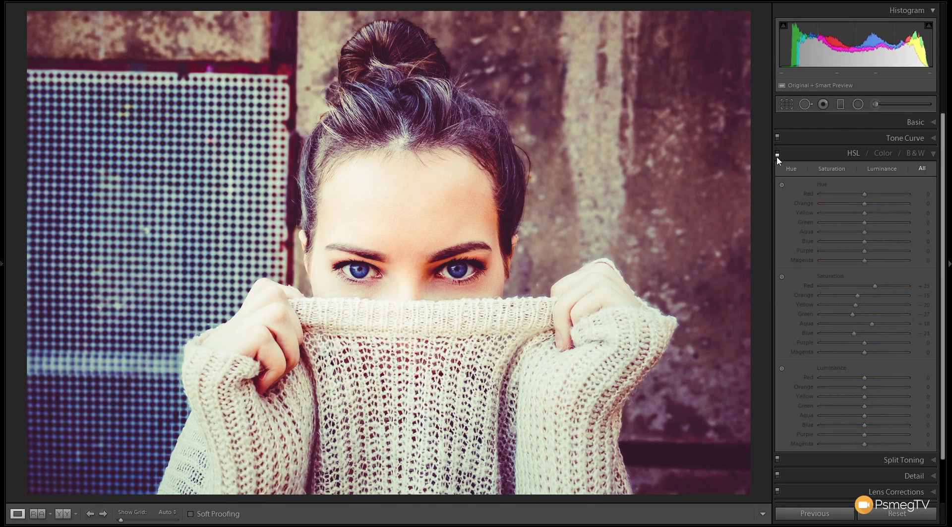
left_click(777, 154)
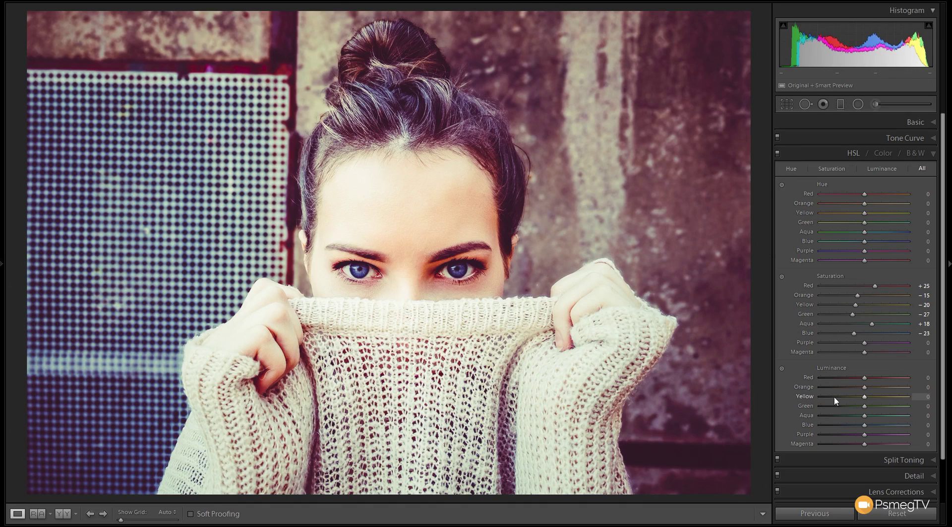
Step: Set the HSL luminance of Orange to +23, Aqua to +21 and Blue to +50
left_click_drag(946, 286, 944, 321)
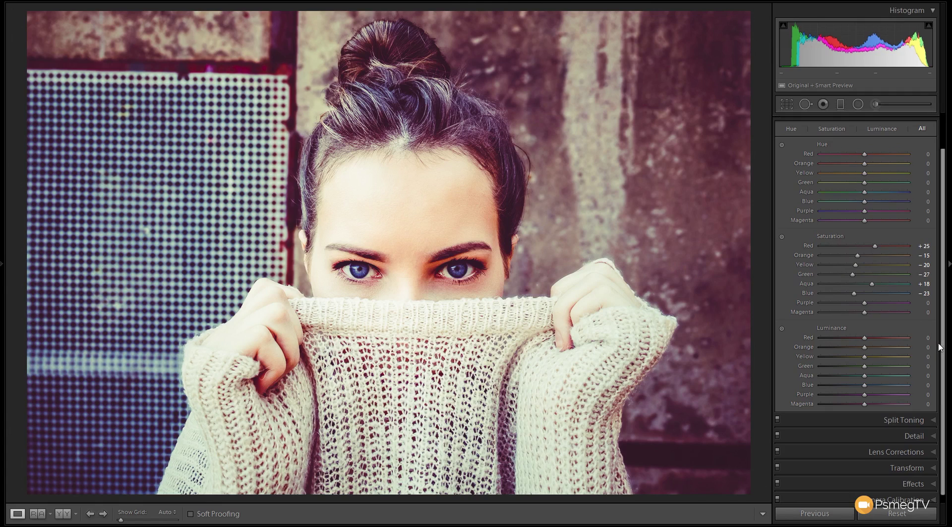
left_click_drag(867, 346, 876, 348)
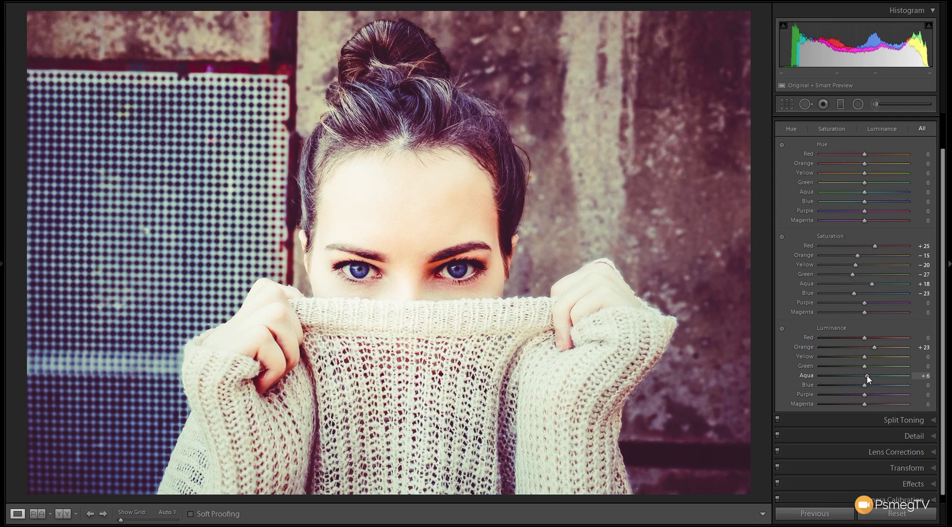
left_click_drag(866, 376, 874, 377)
left_click_drag(864, 387, 869, 387)
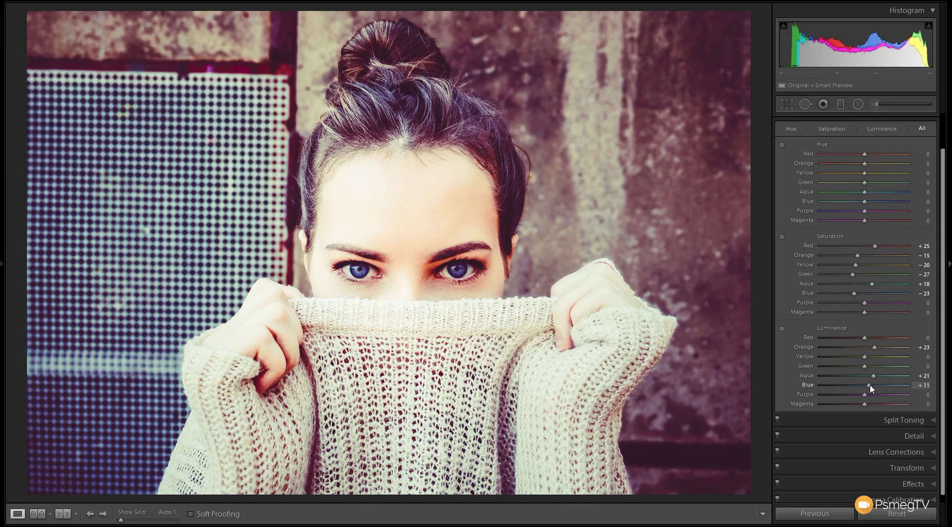
left_click_drag(872, 382, 885, 381)
mouse_move(885, 382)
left_mouse_down()
mouse_move(899, 385)
mouse_move(847, 385)
mouse_move(887, 386)
left_mouse_up()
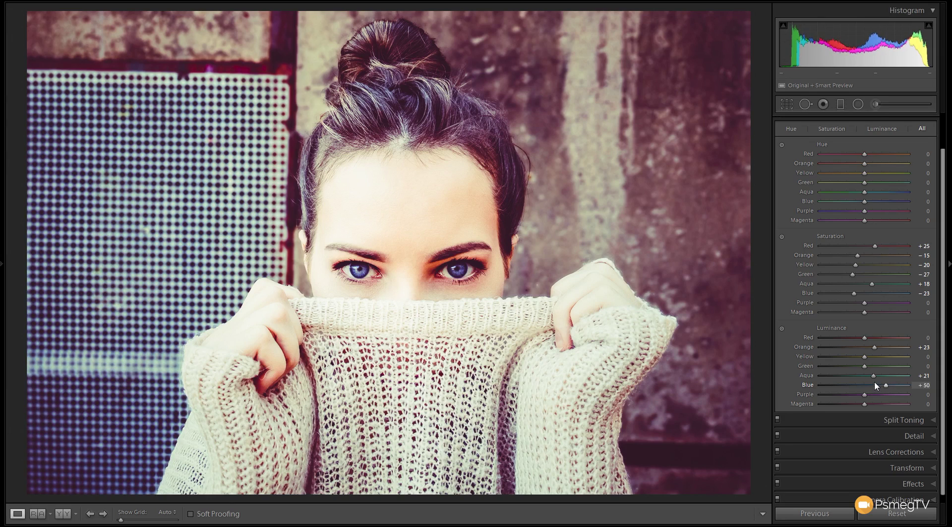
Step: Set the HSL luminance of Purple to +25 and compare the photo with and without all HSL adjustments
mouse_move(865, 391)
left_mouse_down()
mouse_move(873, 394)
mouse_move(835, 394)
mouse_move(877, 395)
mouse_move(835, 395)
mouse_move(854, 395)
left_mouse_up()
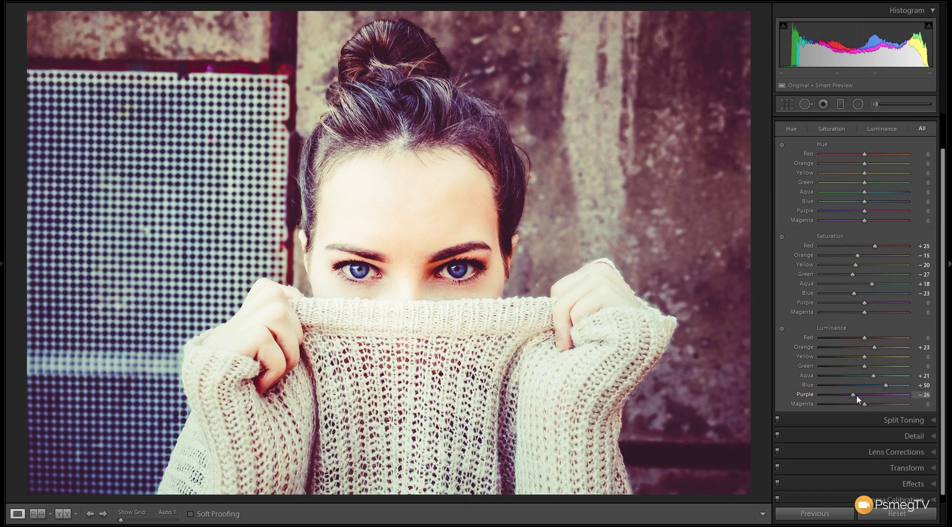
left_click_drag(855, 394, 876, 394)
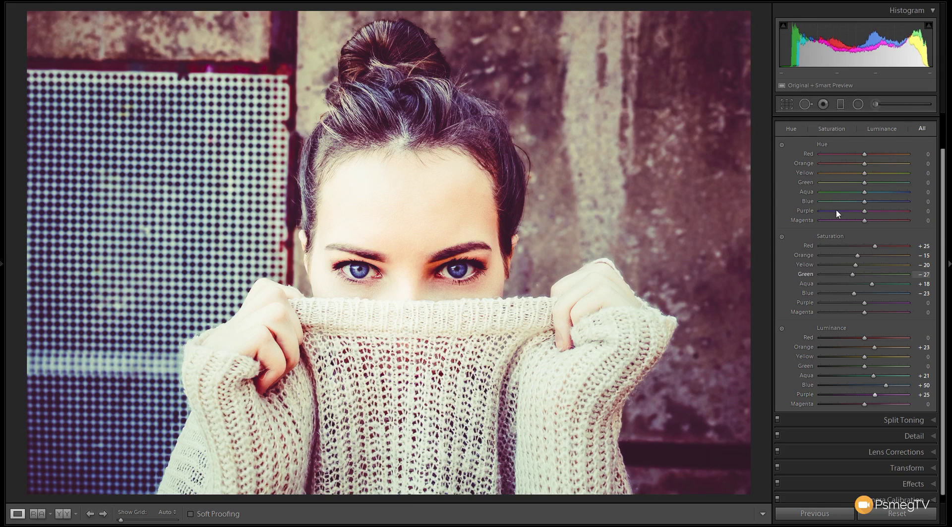
left_click_drag(942, 210, 942, 167)
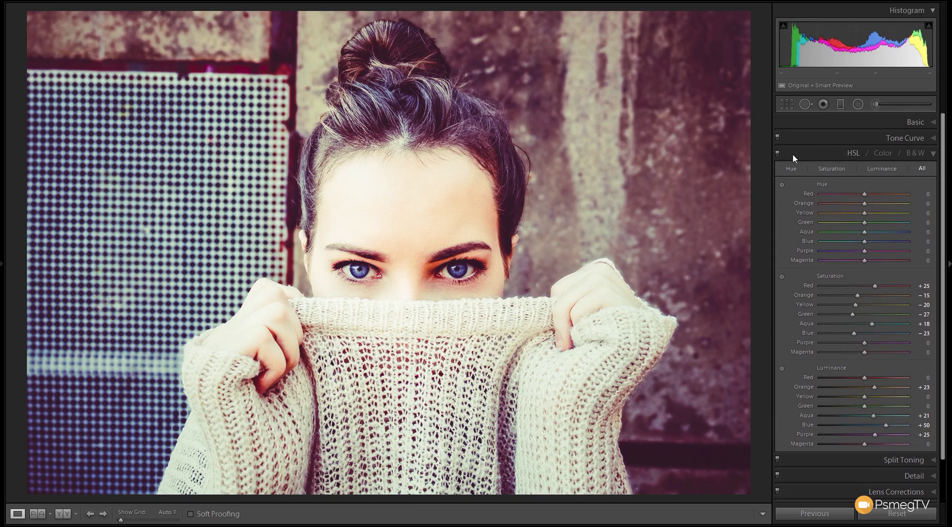
left_click(776, 154)
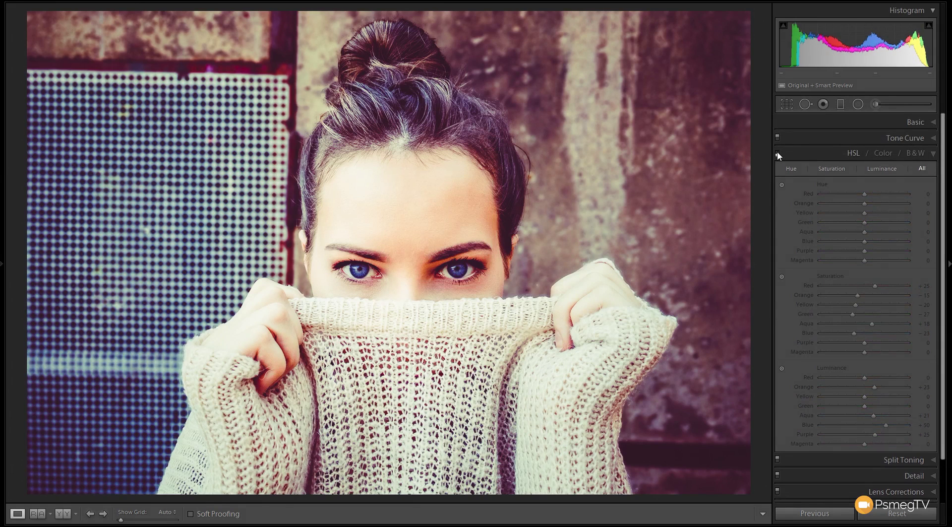
left_click(777, 153)
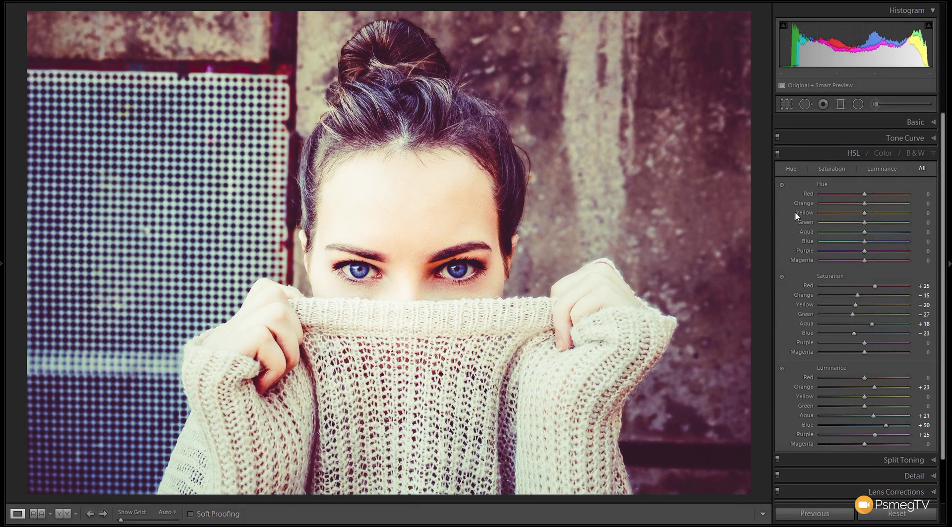